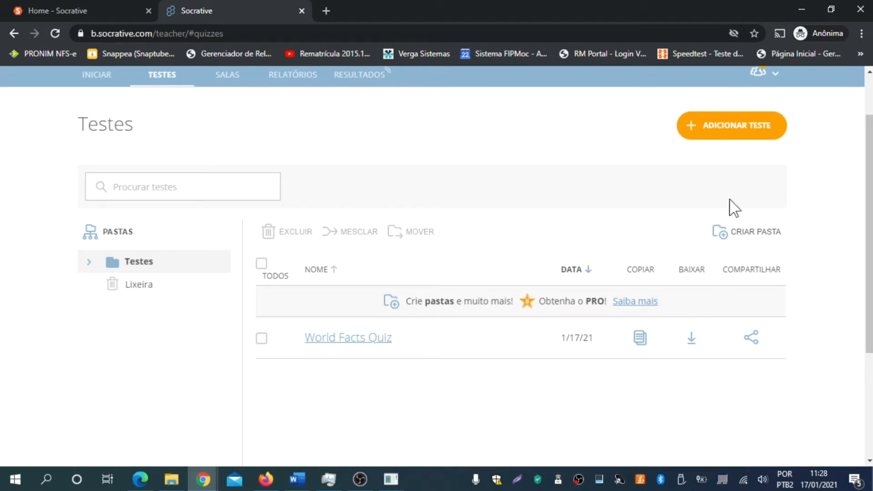
# - Create a new blank 'Untitled Quiz' with ADICIONAR TESTE › Criar novo
pyautogui.hotkey('alt', 'Tab')
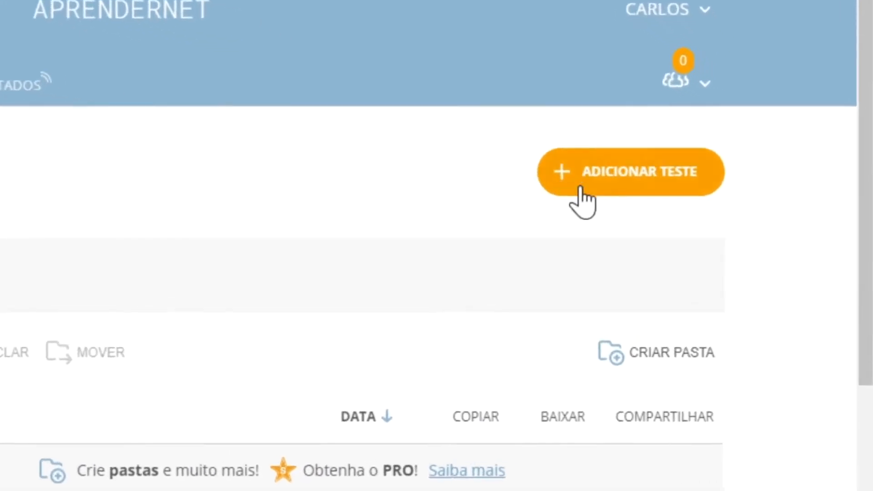
pyautogui.click(731, 195)
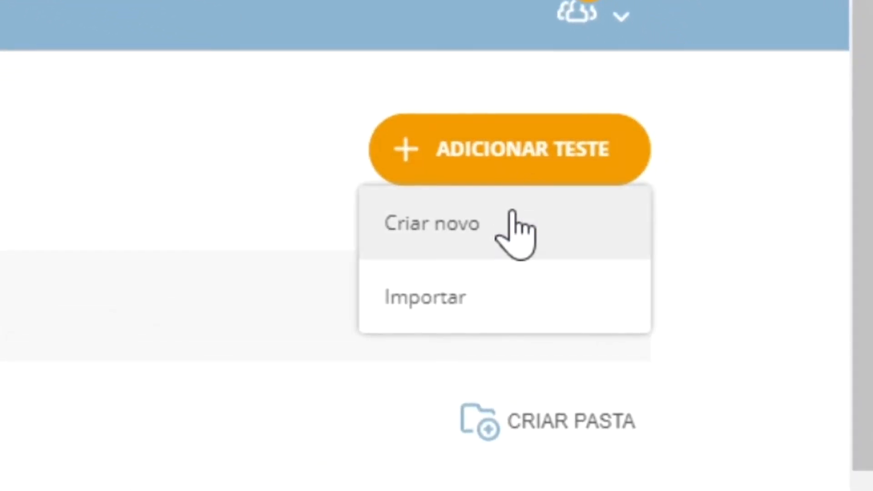
pyautogui.click(461, 229)
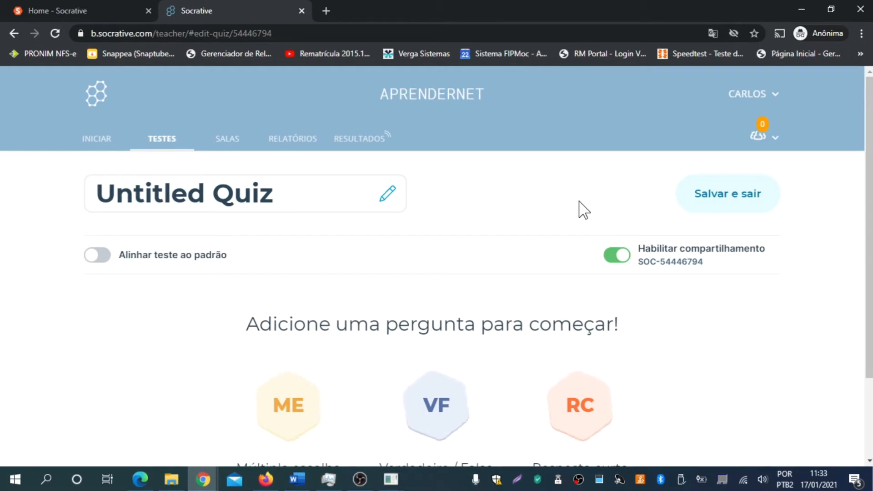
# - Replace the 'Untitled Quiz' title with 'Questionário Sobre Fatos Mundiais'
pyautogui.click(306, 197)
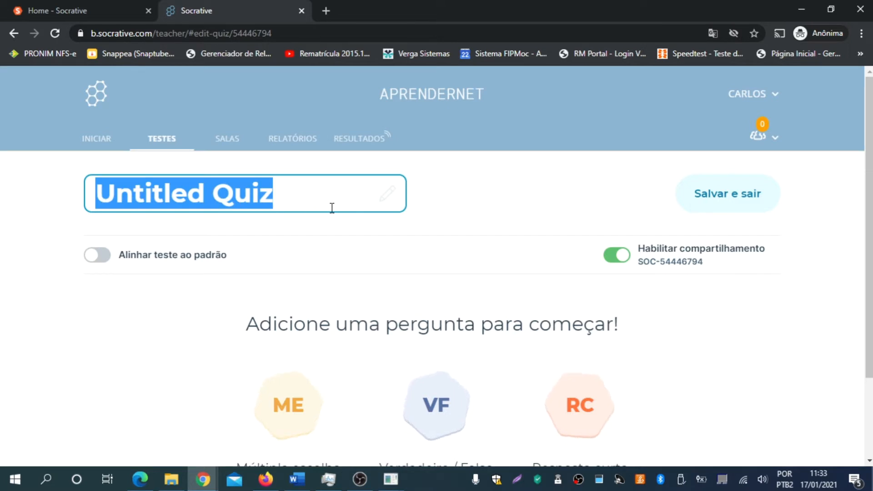
pyautogui.write('Questionário Sobre Fatos Mundiais')
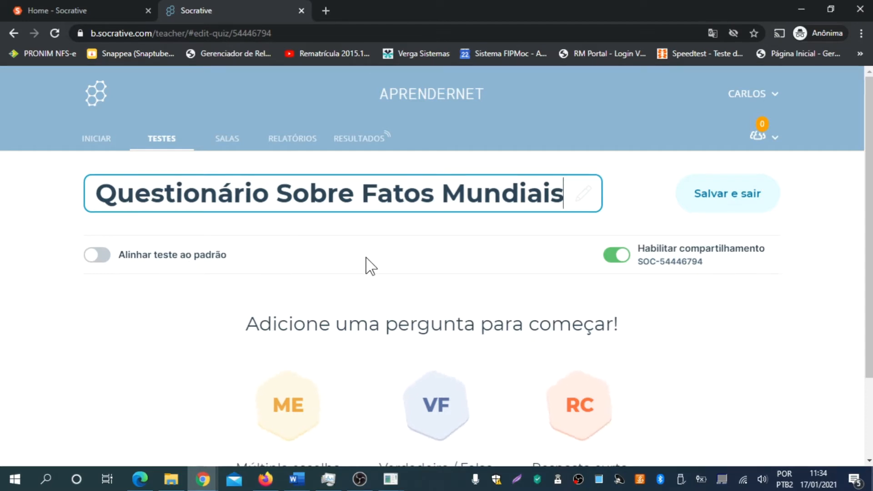
pyautogui.scroll(-1, 186, 248)
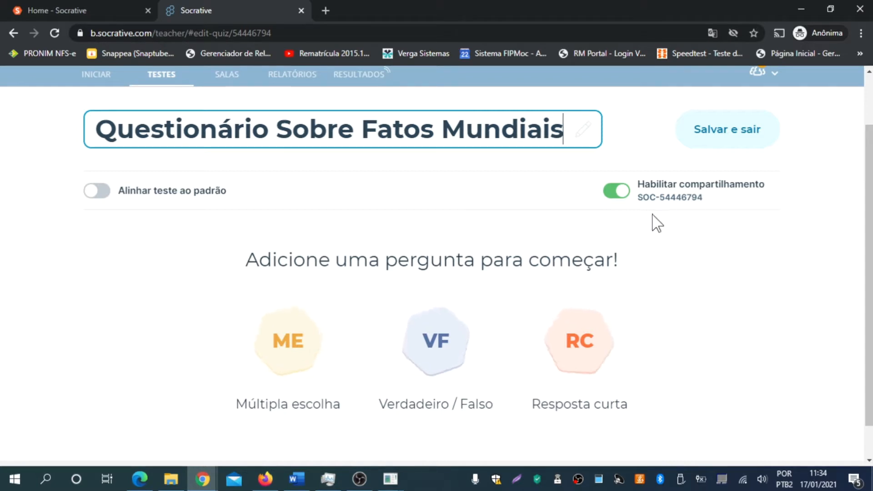
pyautogui.scroll(-1, 734, 268)
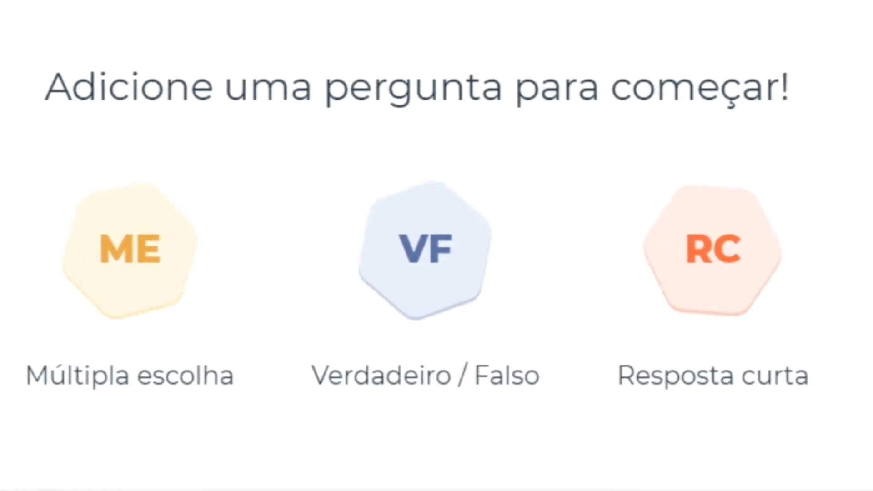
# - Add a multiple-choice question reading 'Este desenho é de qual país?'
pyautogui.click(207, 245)
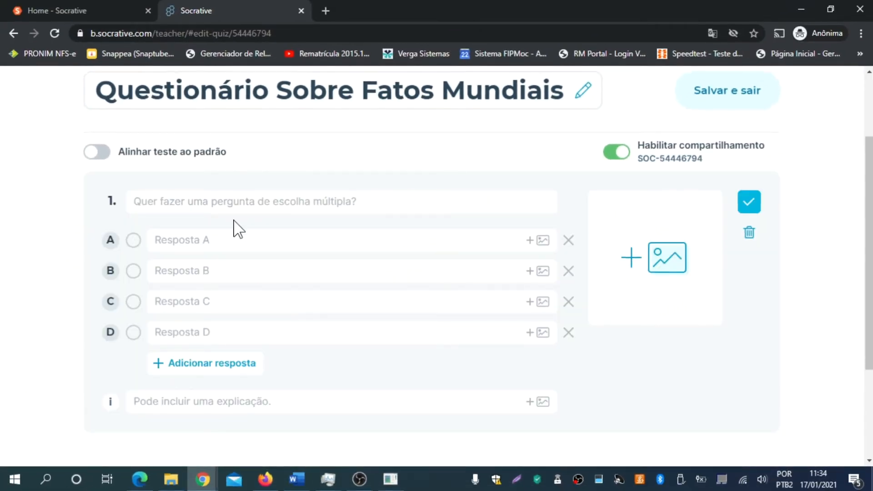
pyautogui.hotkey('alt', 'Tab')
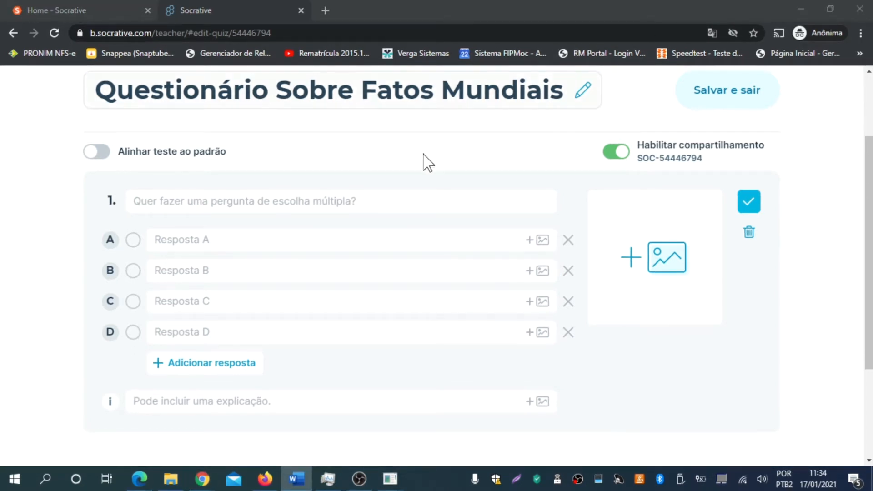
pyautogui.click(222, 201)
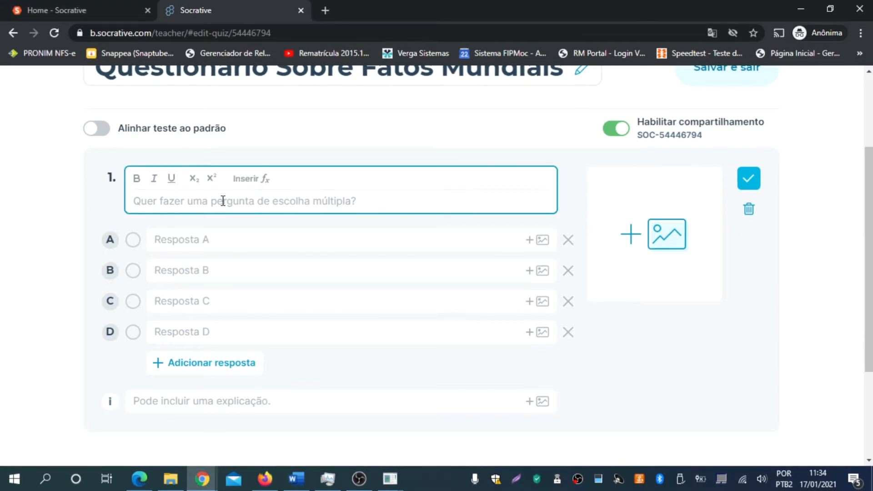
pyautogui.write('Este desenho é de qual país?')
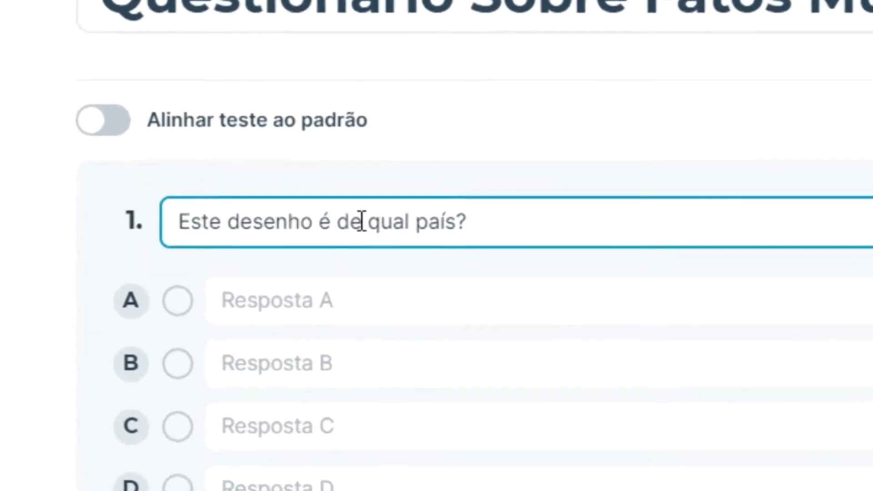
pyautogui.click(612, 245)
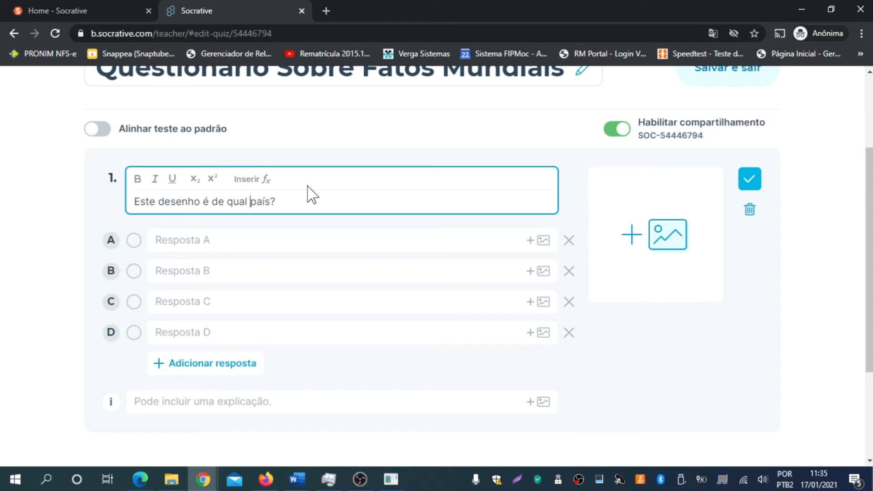
# - Attach the mapa-da-italia image to question 1
pyautogui.click(633, 252)
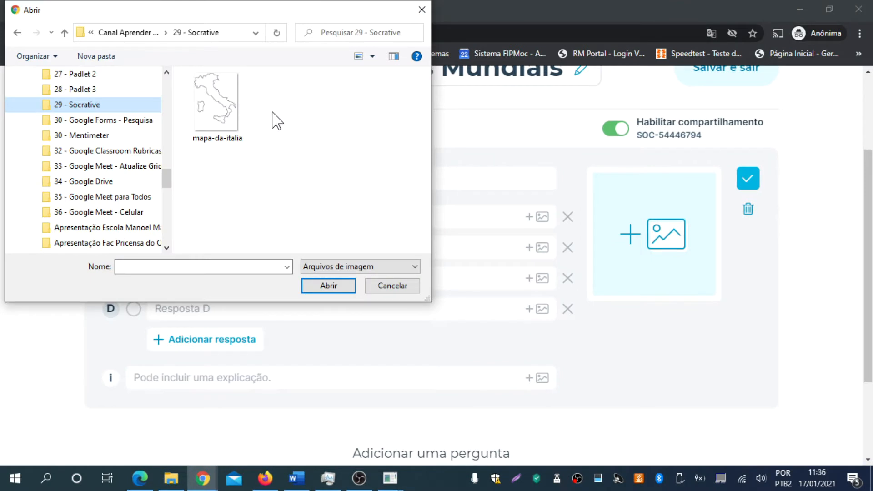
pyautogui.click(214, 102)
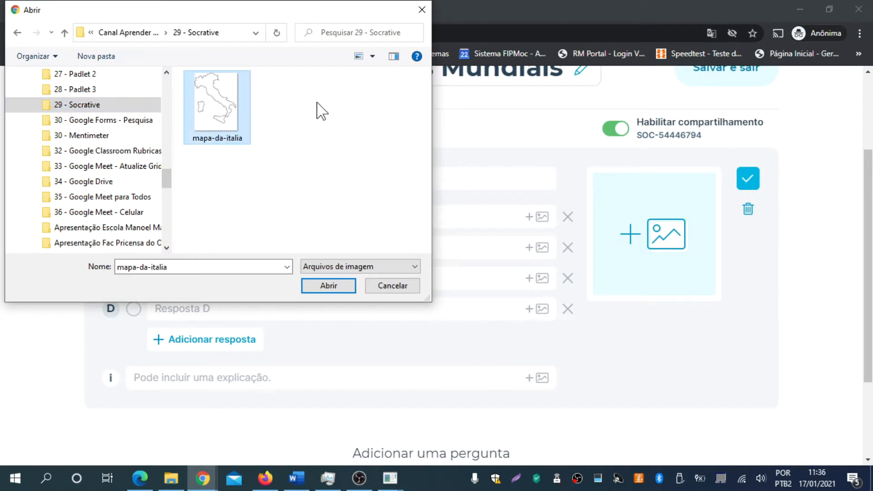
pyautogui.click(329, 292)
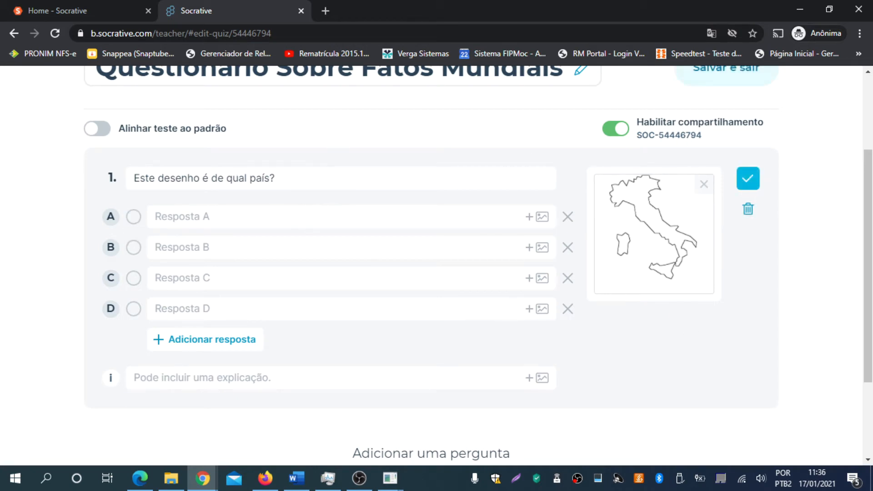
# - Enter answers A–E: França, Itália, Canadá, Vietnã and Suécia
pyautogui.click(416, 218)
pyautogui.write('França')
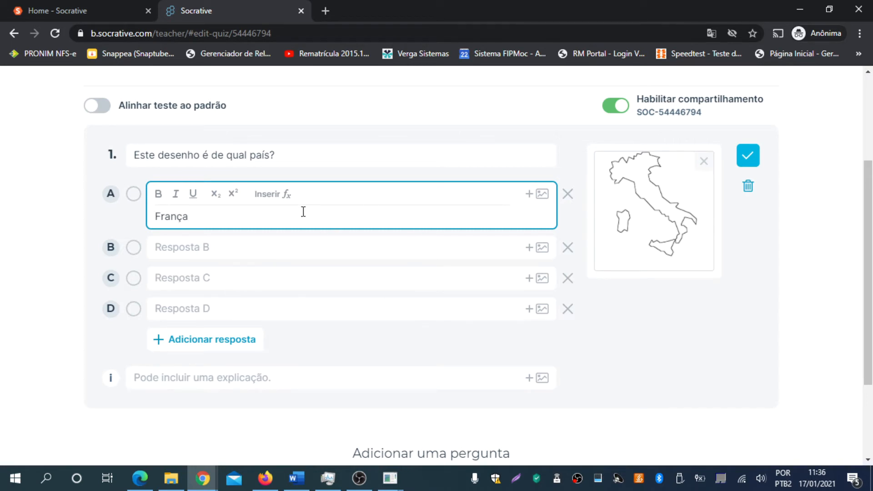
pyautogui.click(178, 254)
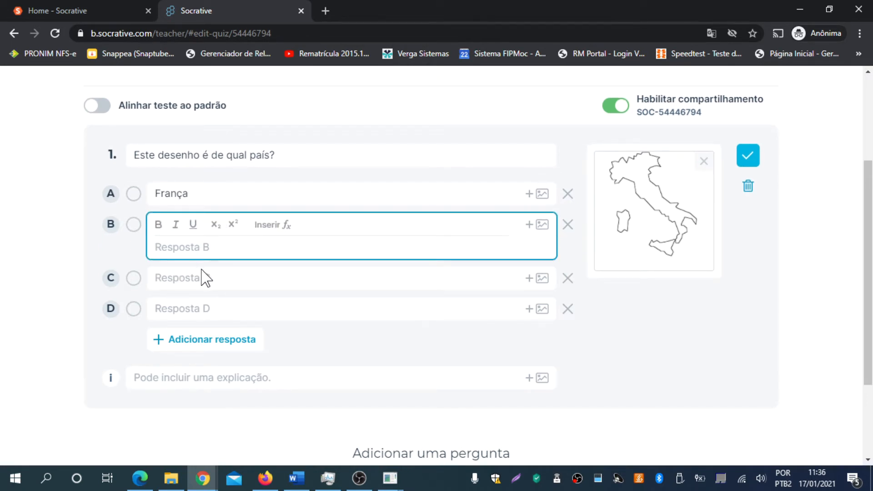
pyautogui.write('Itália')
pyautogui.click(194, 278)
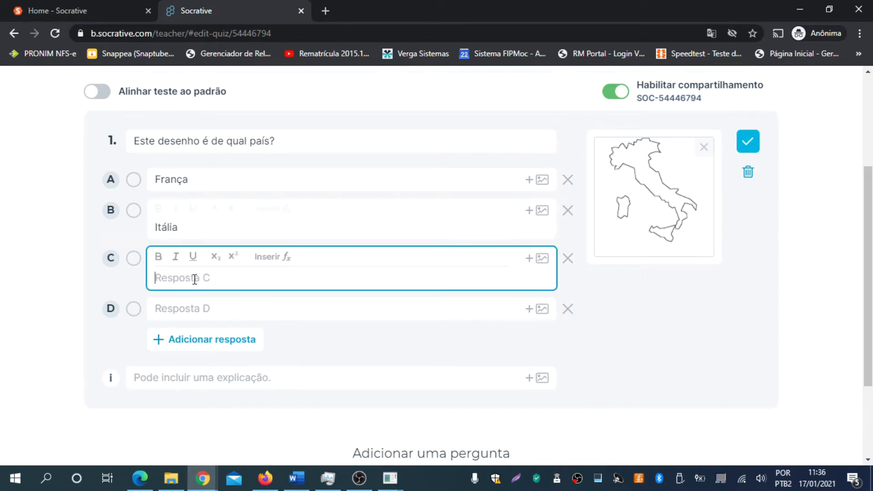
pyautogui.write('Canadá')
pyautogui.click(185, 308)
pyautogui.write('Vietnã')
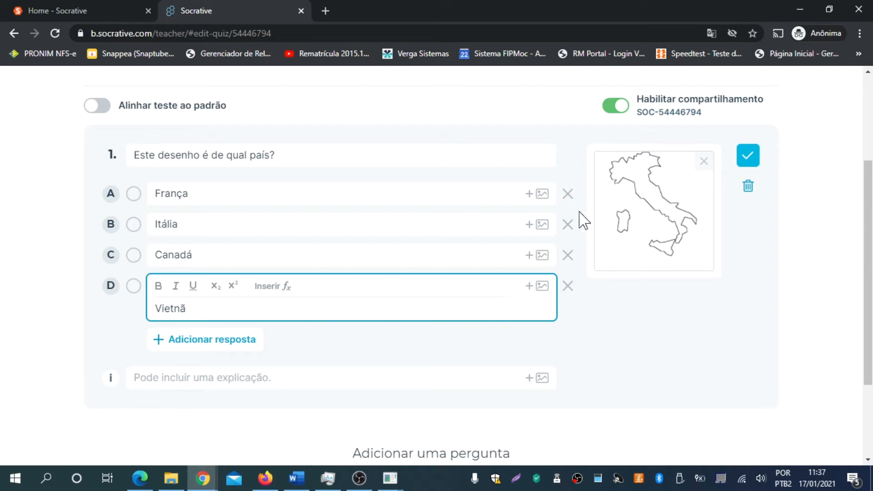
pyautogui.click(228, 346)
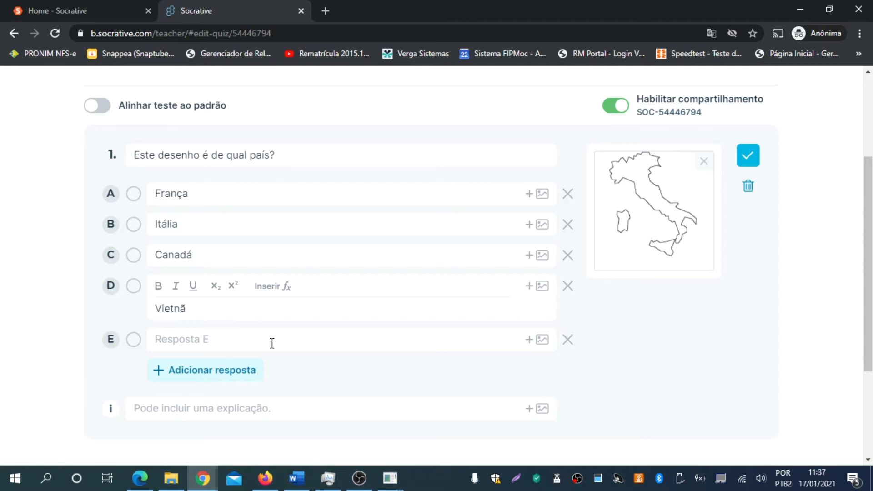
pyautogui.click(240, 336)
pyautogui.write('Su')
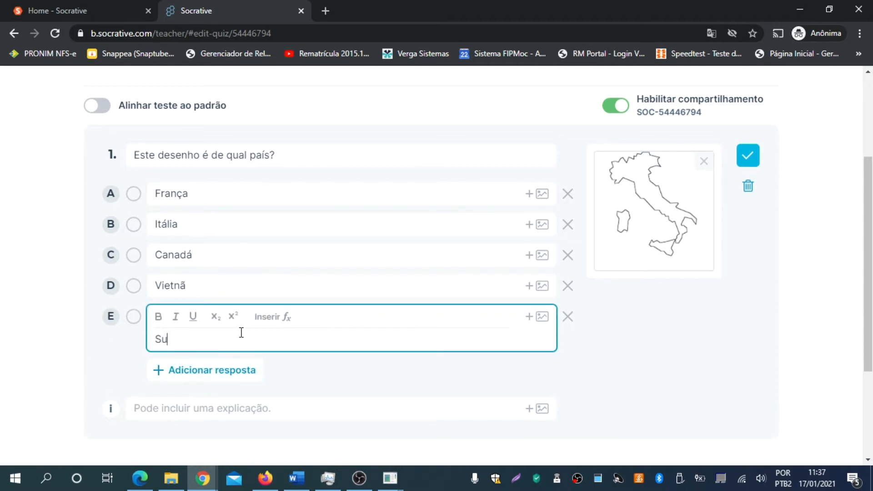
pyautogui.write('écia')
pyautogui.click(657, 301)
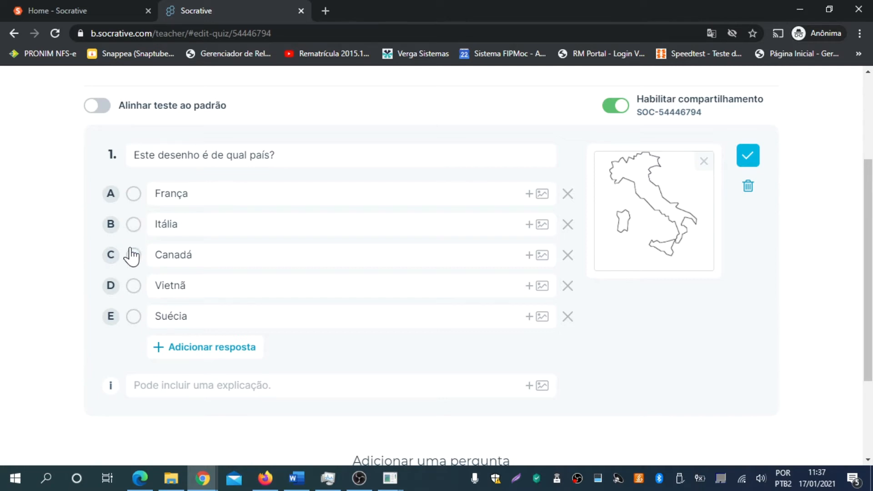
# - Mark Itália as the only correct answer, leaving França unmarked
pyautogui.click(132, 225)
pyautogui.click(132, 225)
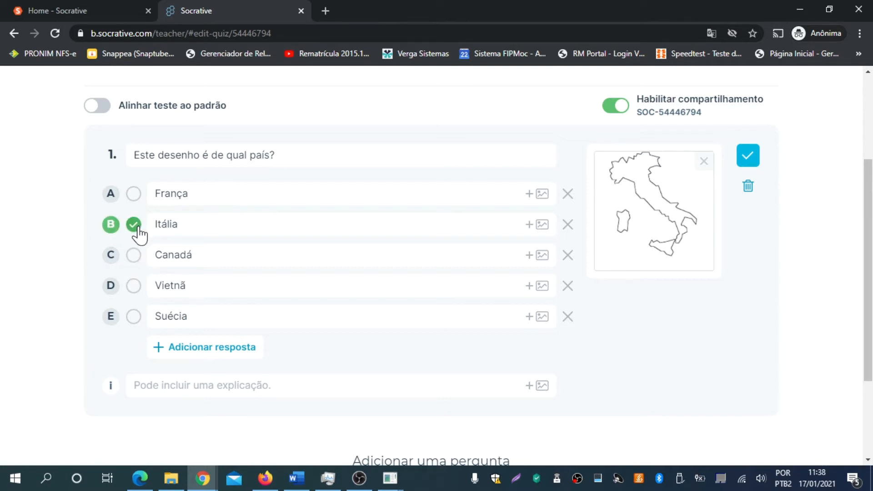
pyautogui.click(133, 194)
pyautogui.click(133, 195)
pyautogui.scroll(-3, 673, 294)
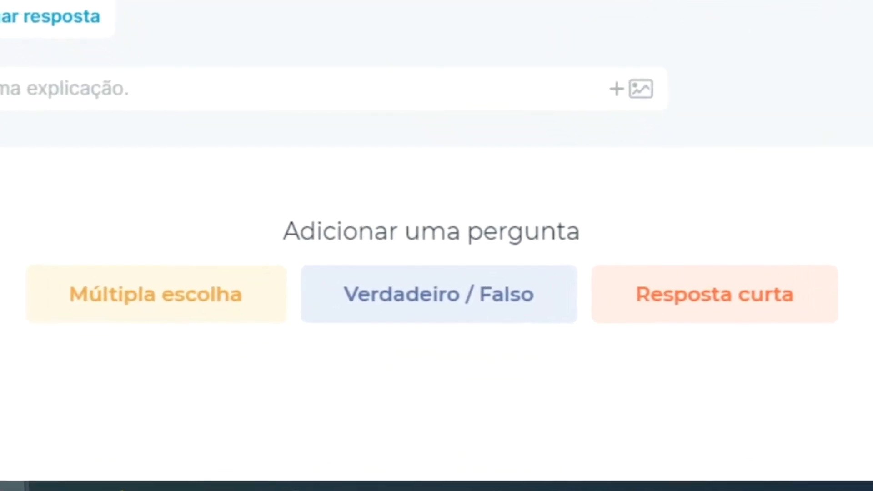
# - Add a true/false question about Iceland's size, answered Falso
pyautogui.click(400, 304)
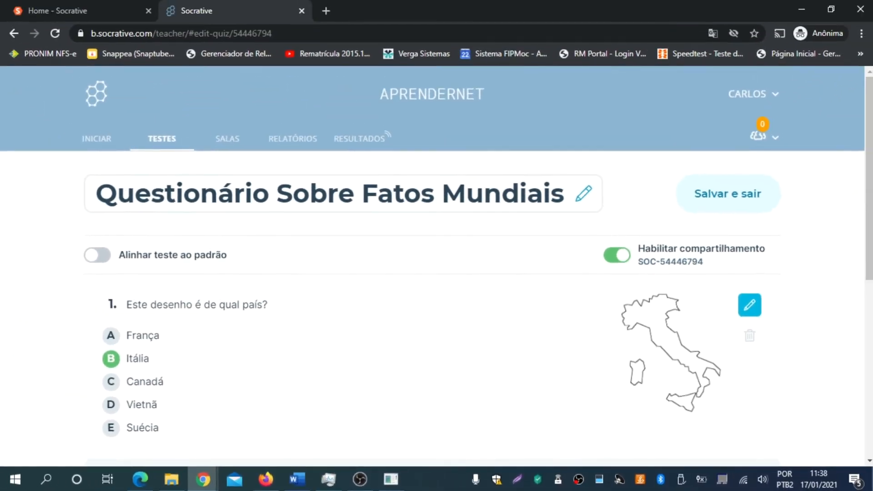
pyautogui.hotkey('alt', 'Tab')
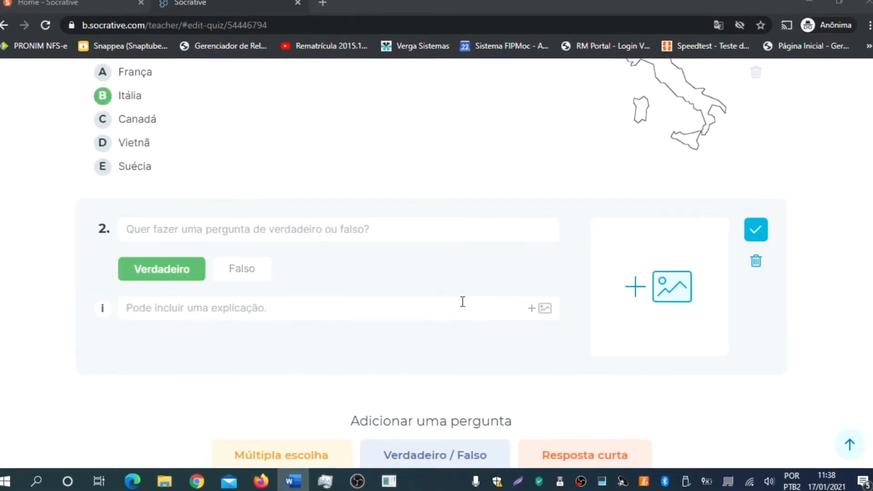
pyautogui.click(264, 232)
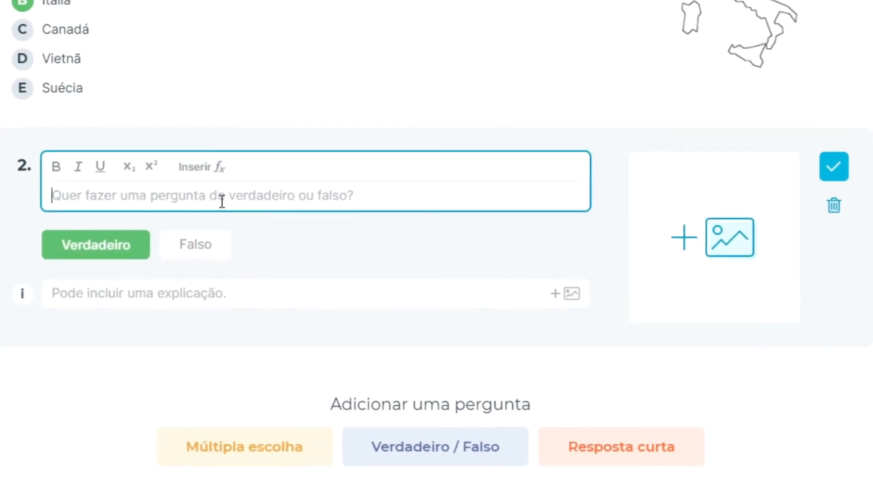
pyautogui.write('A Islândia é a maior ilha do mundo.')
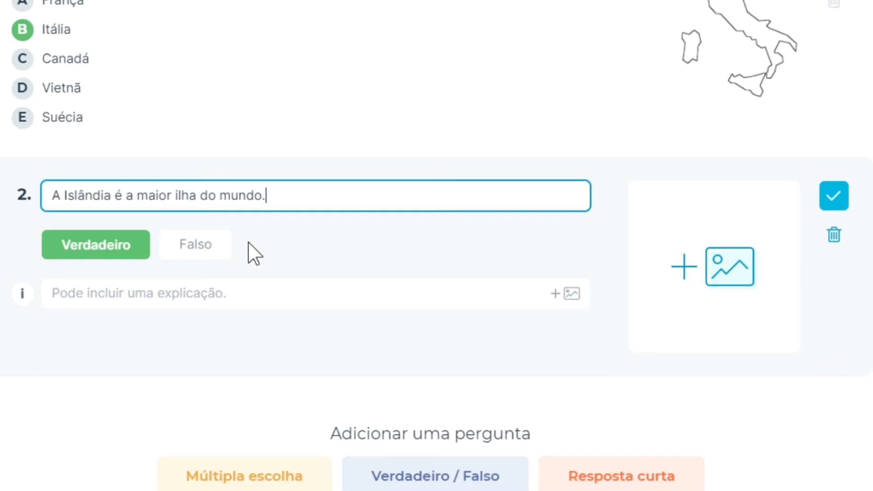
pyautogui.click(204, 245)
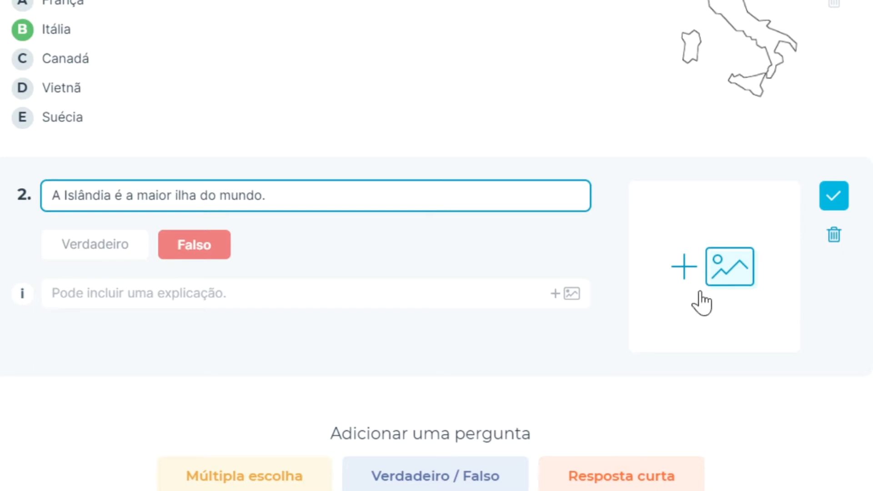
# - Paste the Greenland explanation into question 2 and add a short-answer question
pyautogui.click(354, 293)
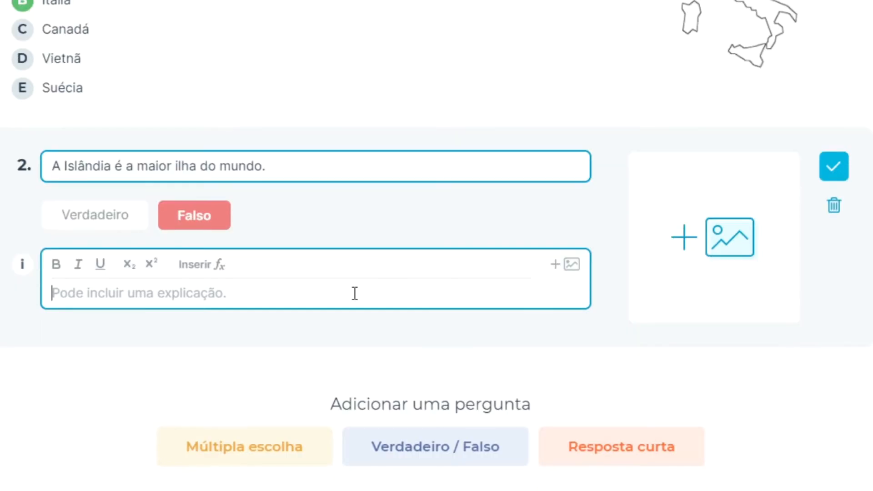
pyautogui.write('A Groenlândia é a maior ilha do mundo, medindo 836.300 milhas  quadradas (2.166 milhões de km²)')
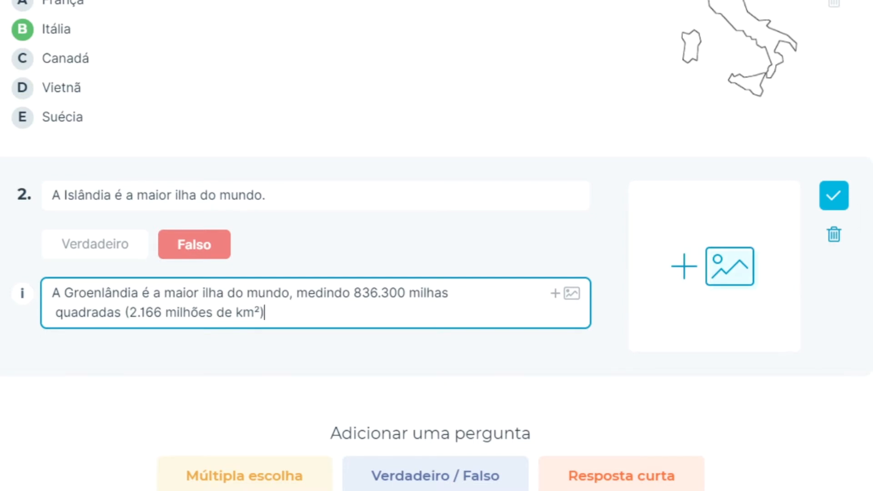
pyautogui.scroll(-2, 436, 245)
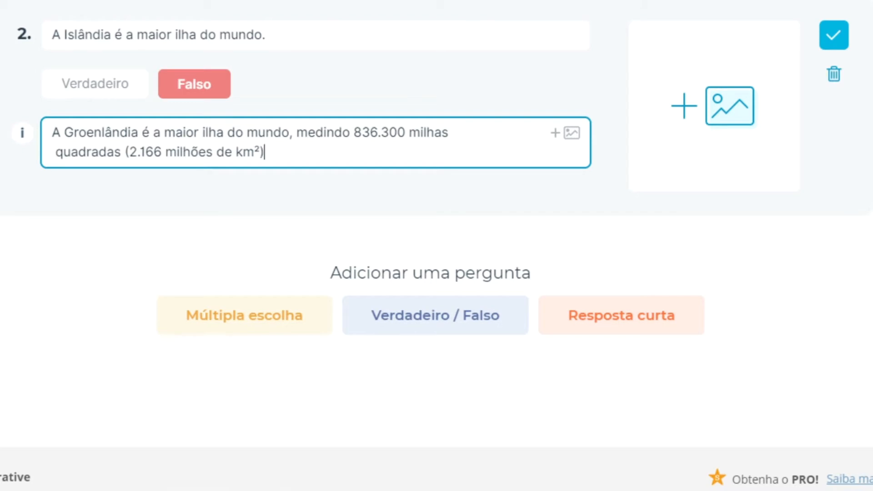
pyautogui.click(623, 319)
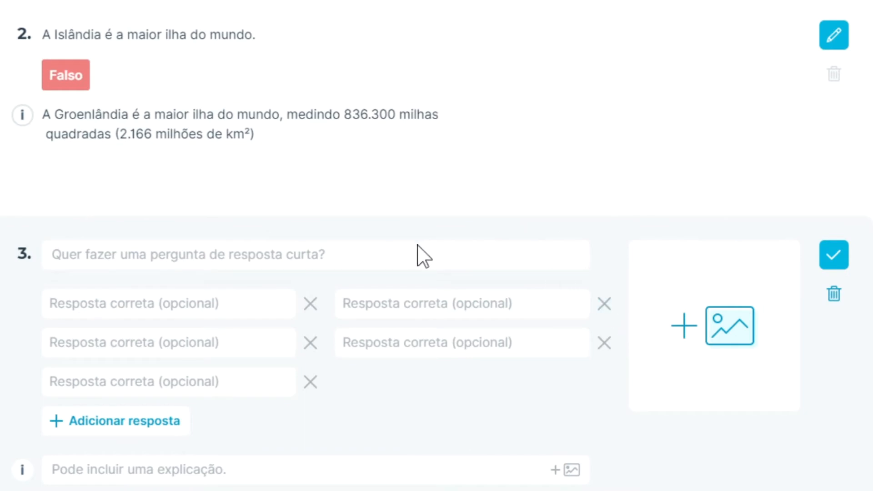
# - Enter 'O maior oceano do mundo é o oceano ________ .' accepting 'pacífico' and 'pacifico'
pyautogui.click(413, 257)
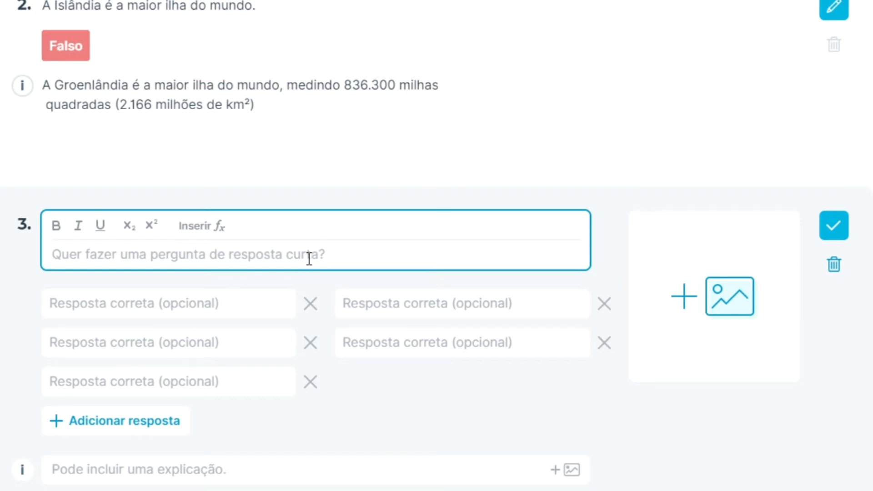
pyautogui.write('O maior oceano do mundo é o oceano ________ .')
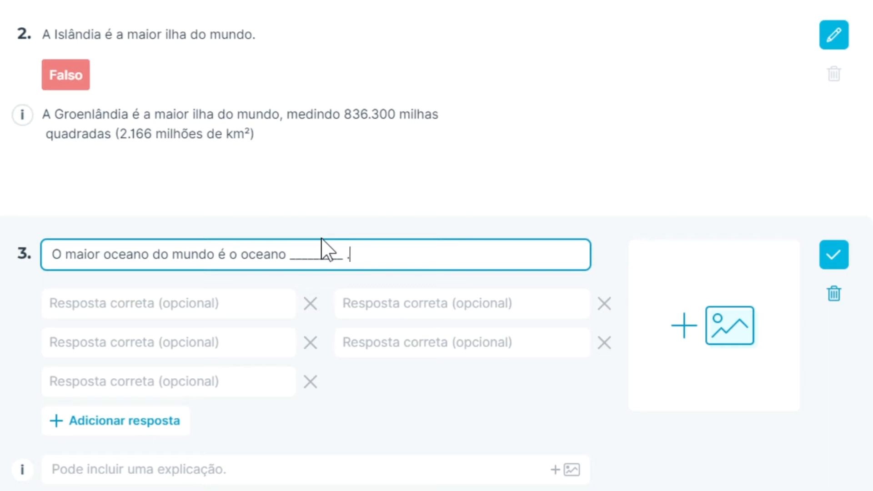
pyautogui.click(210, 306)
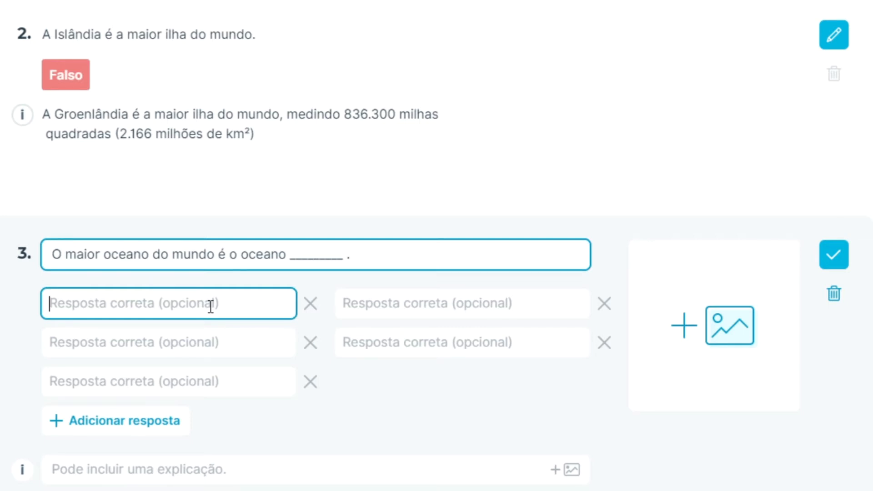
pyautogui.write('pacífico')
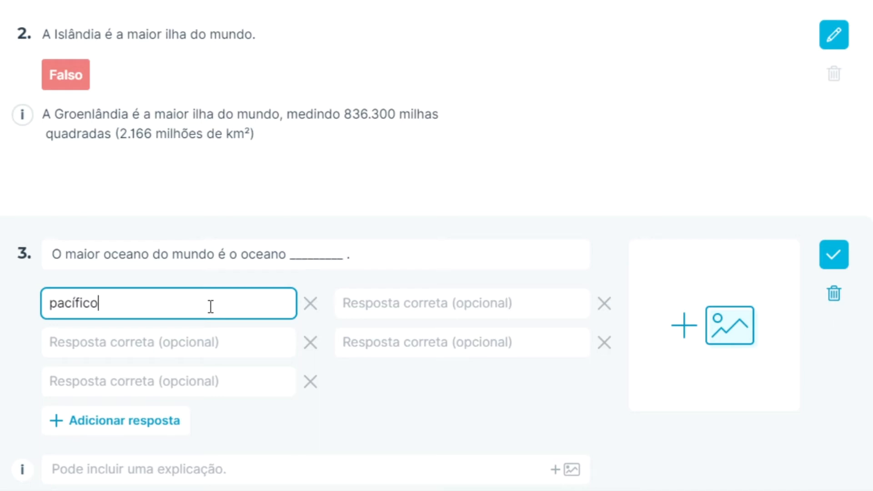
pyautogui.click(374, 308)
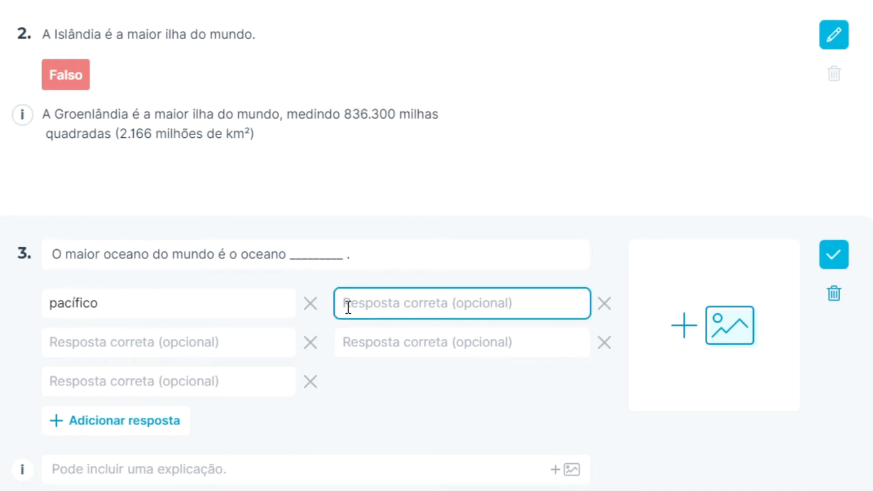
pyautogui.write('pacifico')
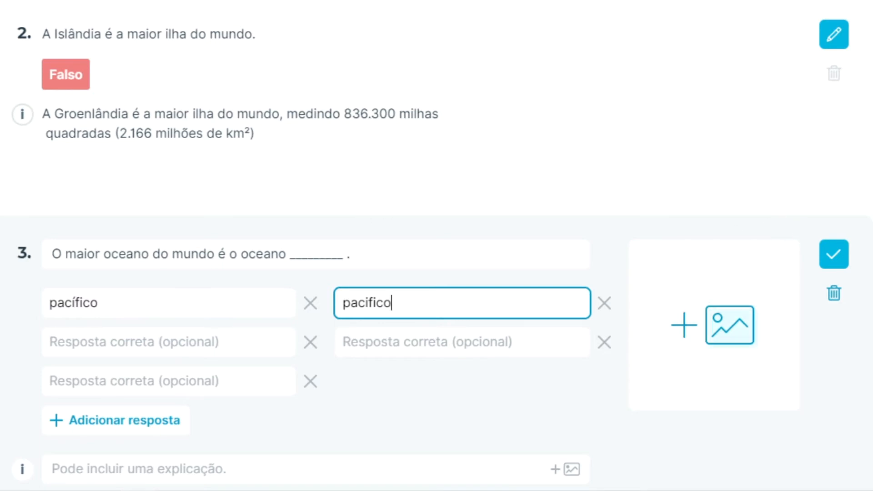
pyautogui.scroll(-3, 736, 238)
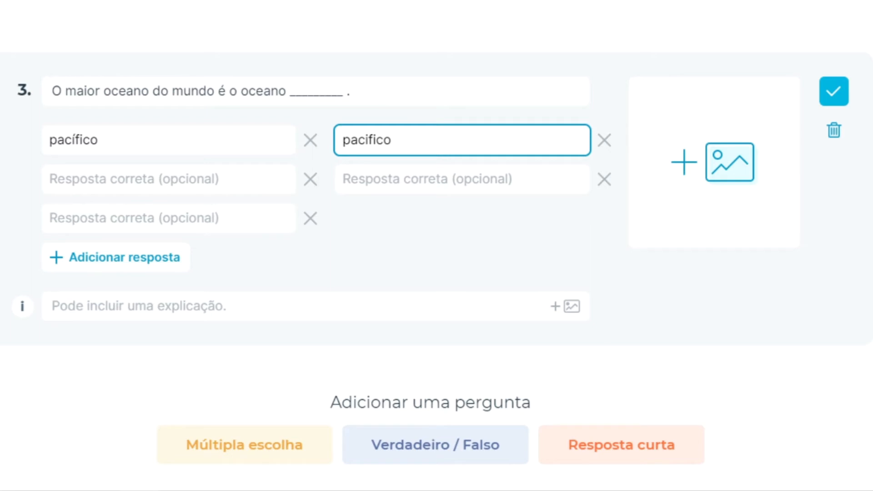
# - Confirm question 3, then reopen and close question 1 without changes
pyautogui.click(828, 97)
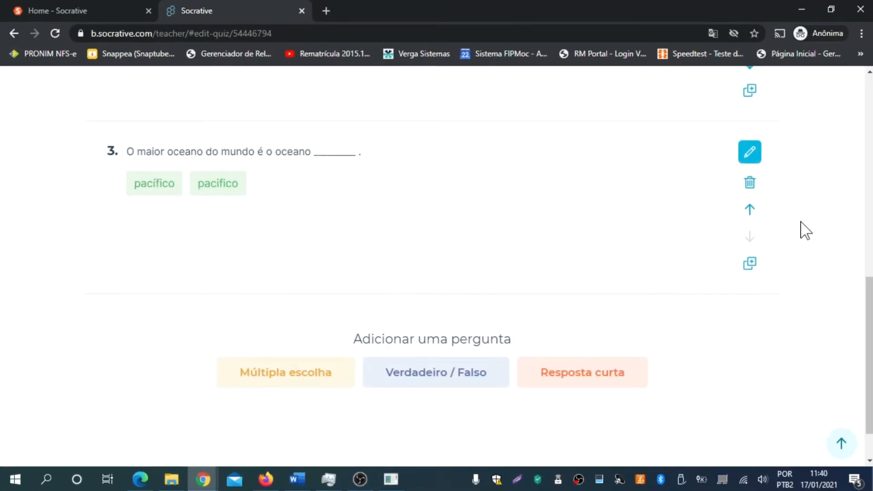
pyautogui.scroll(8, 805, 230)
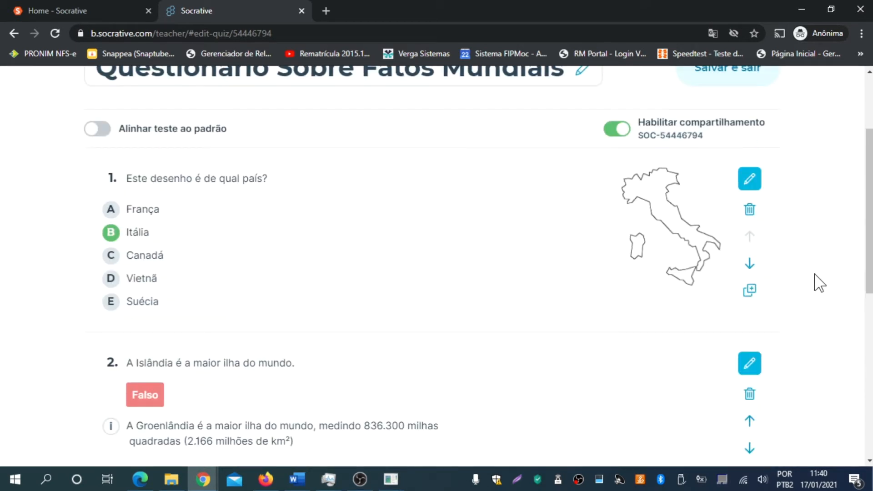
pyautogui.scroll(-1, 819, 282)
pyautogui.scroll(-2, 819, 283)
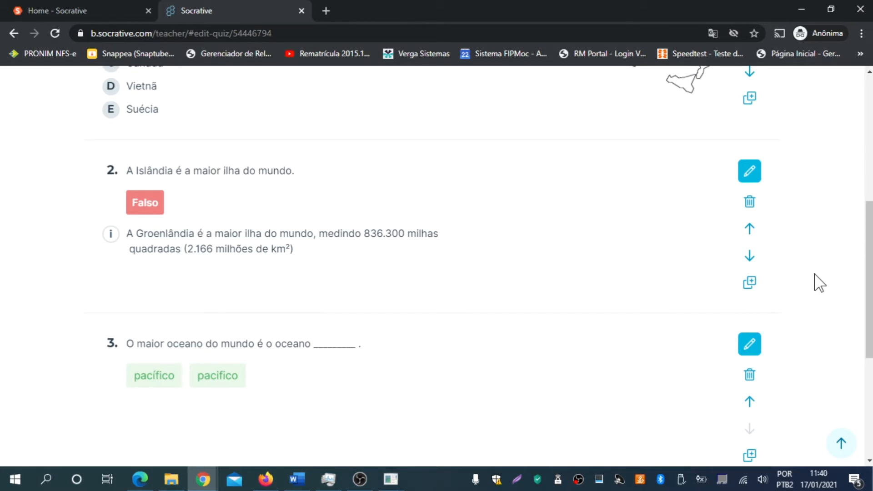
pyautogui.scroll(1, 820, 175)
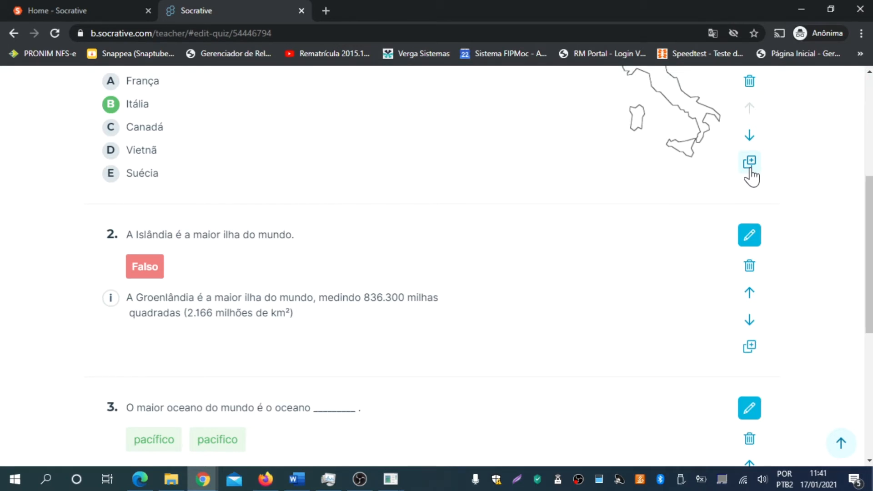
pyautogui.scroll(2, 842, 191)
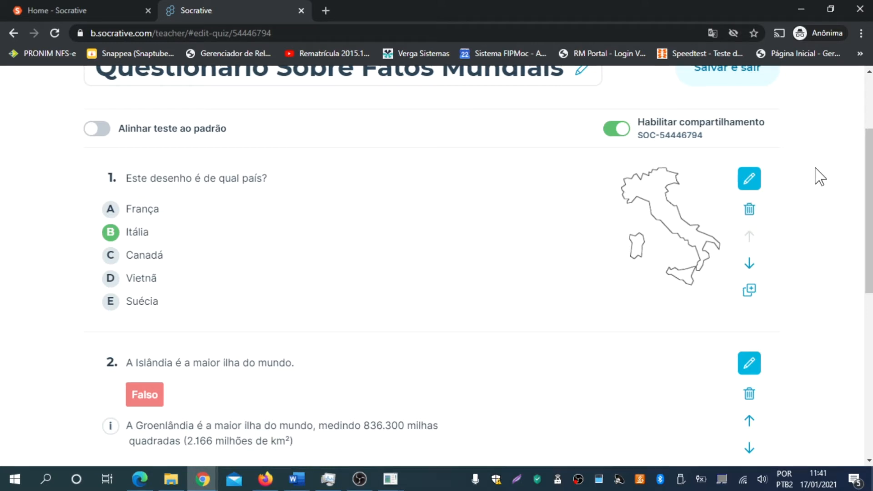
pyautogui.click(748, 179)
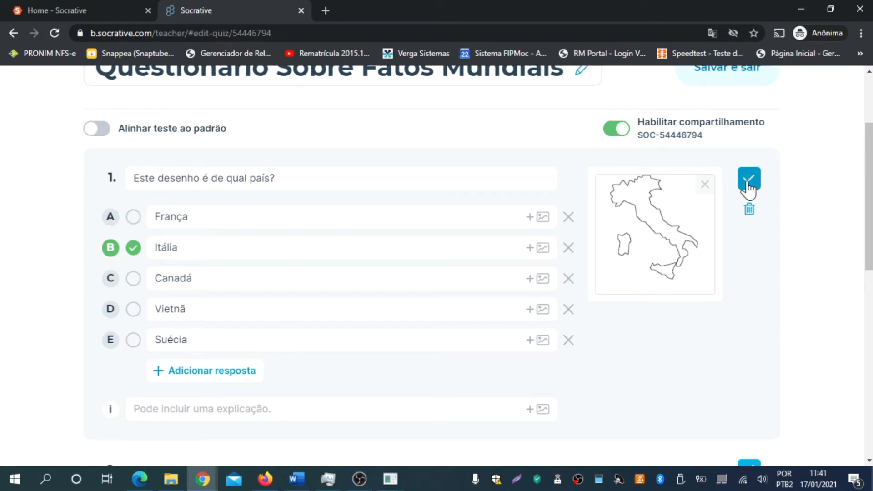
pyautogui.click(748, 181)
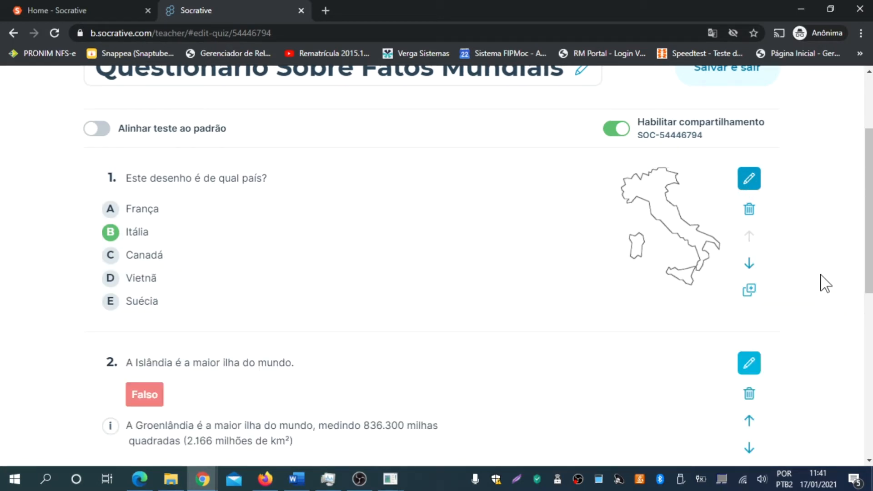
pyautogui.scroll(3, 822, 283)
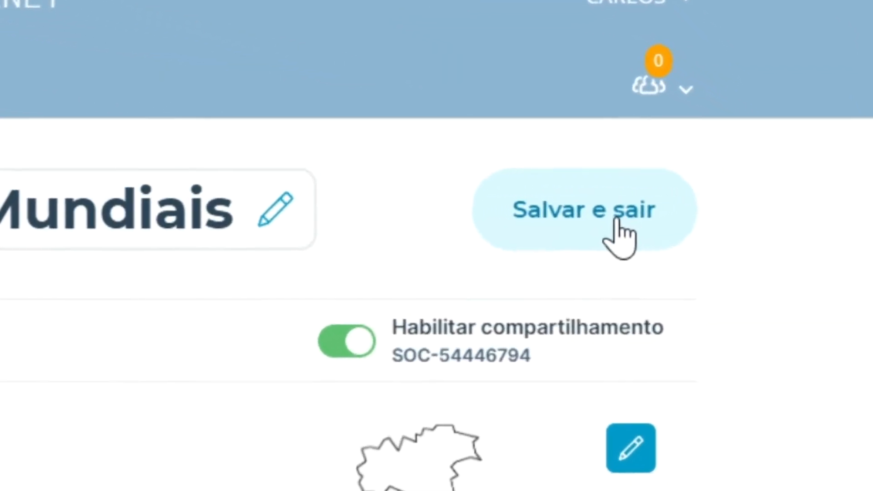
# - Save and exit the quiz, then delete World Facts Quiz from the Testes list
pyautogui.click(618, 221)
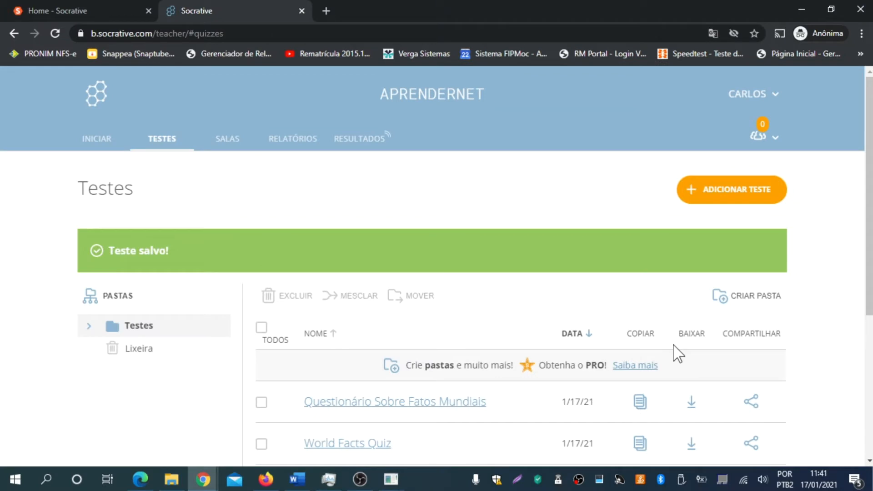
pyautogui.scroll(-3, 840, 335)
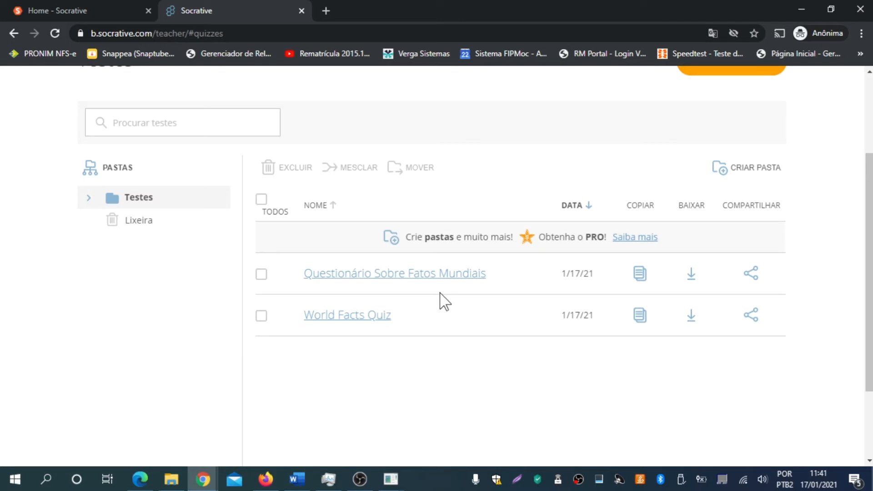
pyautogui.click(261, 316)
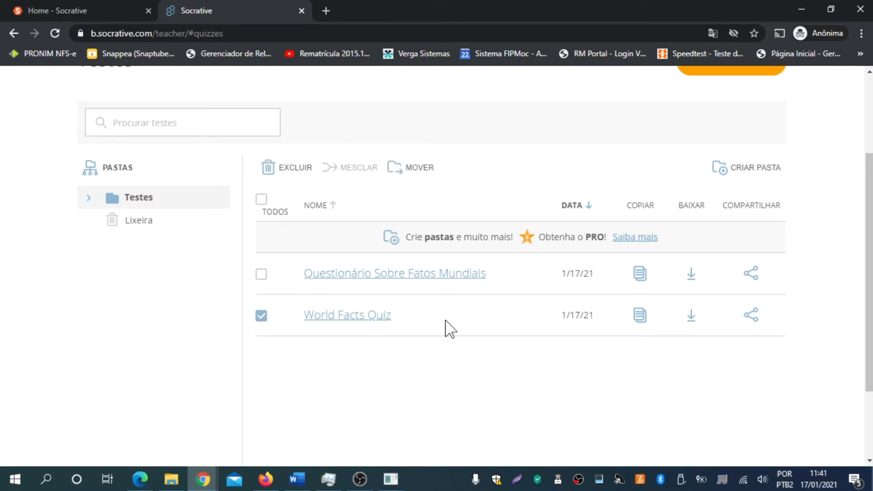
pyautogui.click(283, 172)
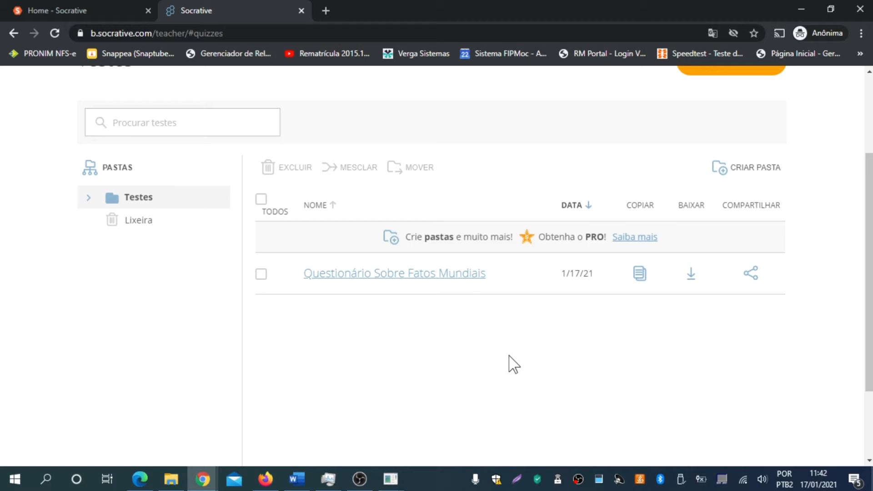
pyautogui.scroll(3, 696, 386)
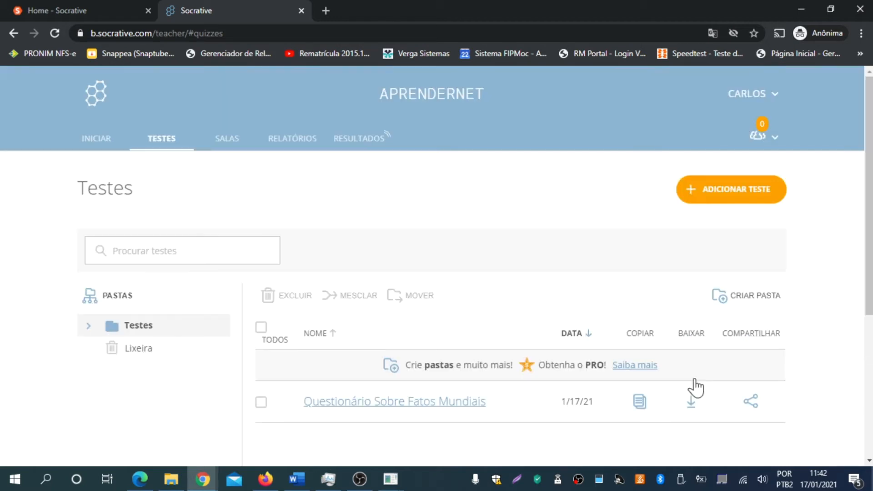
pyautogui.scroll(-1, 807, 333)
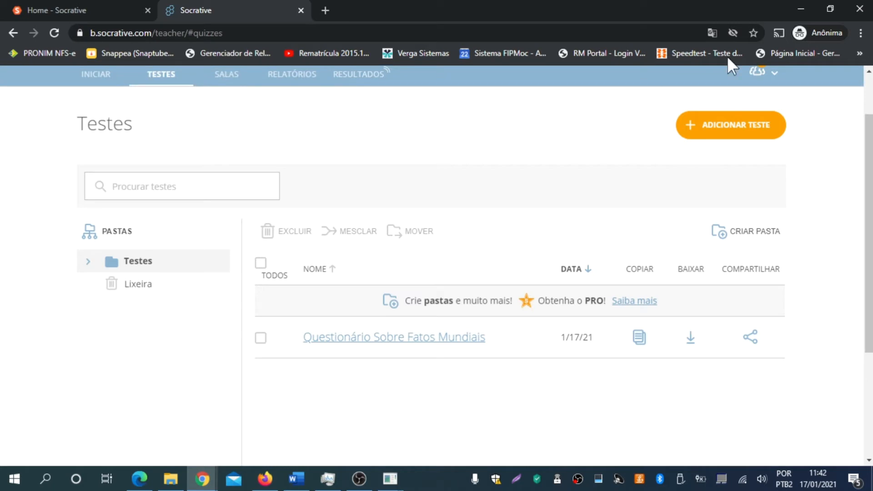
pyautogui.scroll(2, 620, 148)
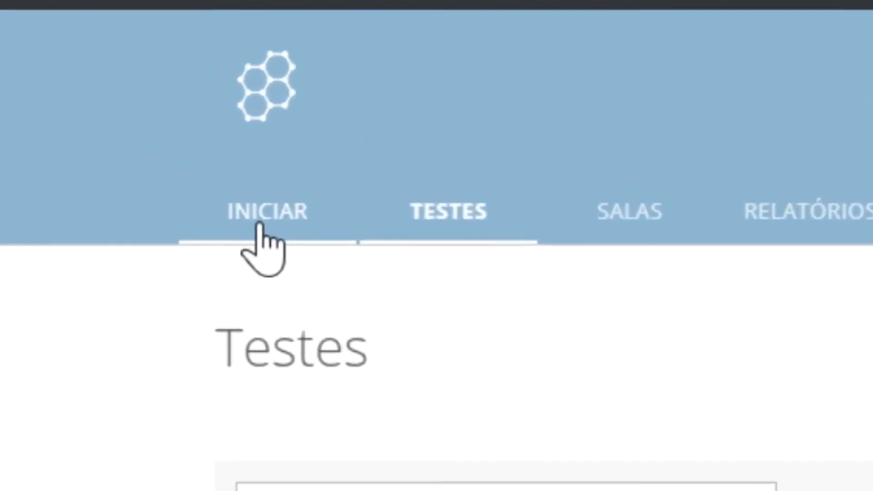
pyautogui.click(258, 223)
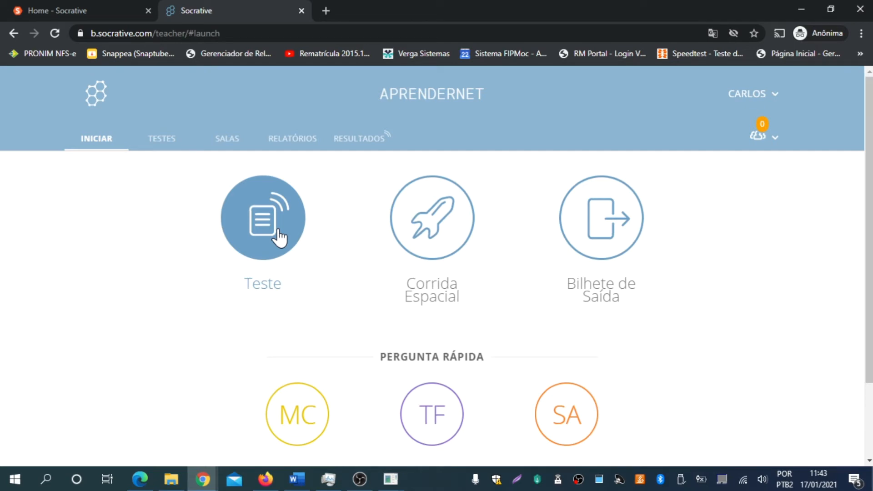
pyautogui.scroll(-2, 187, 247)
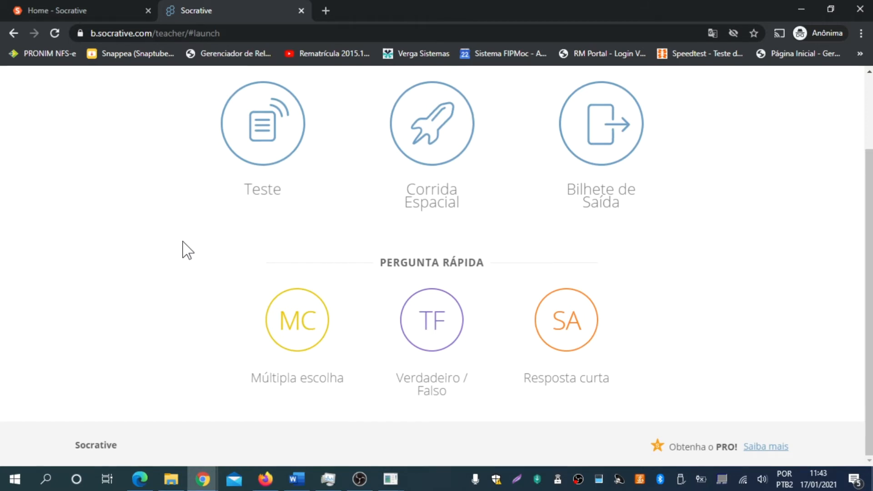
pyautogui.scroll(2, 182, 249)
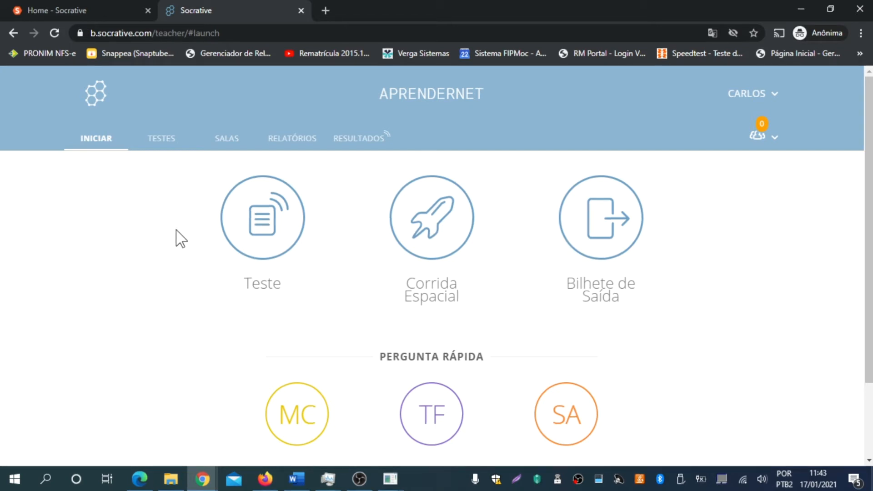
# - Launch a Teste activity with Questionário Sobre Fatos Mundiais selected and go to step 2
pyautogui.click(262, 224)
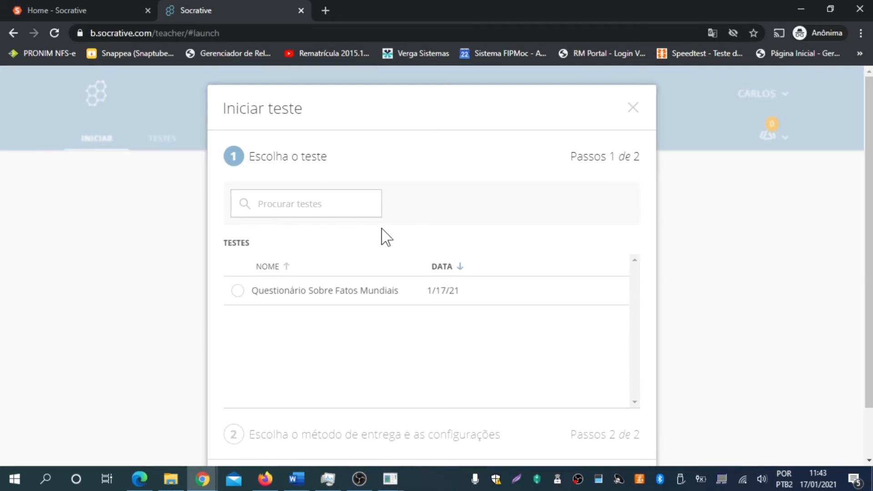
pyautogui.scroll(-2, 377, 246)
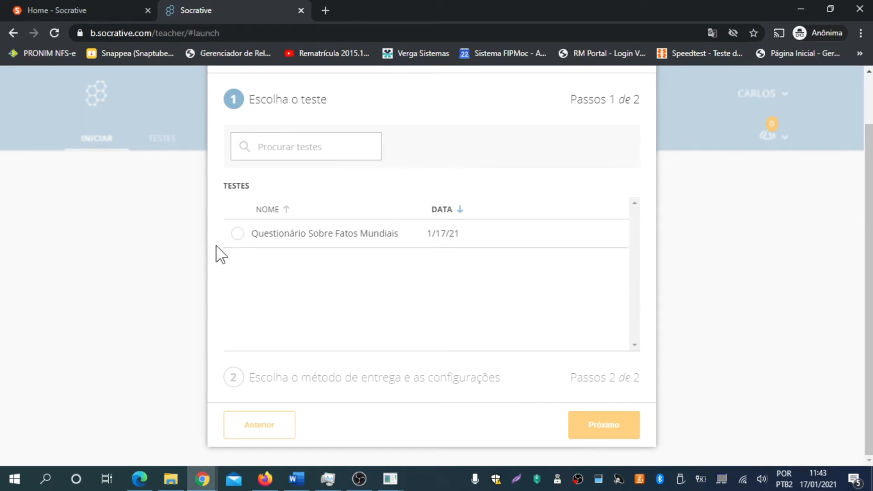
pyautogui.click(237, 233)
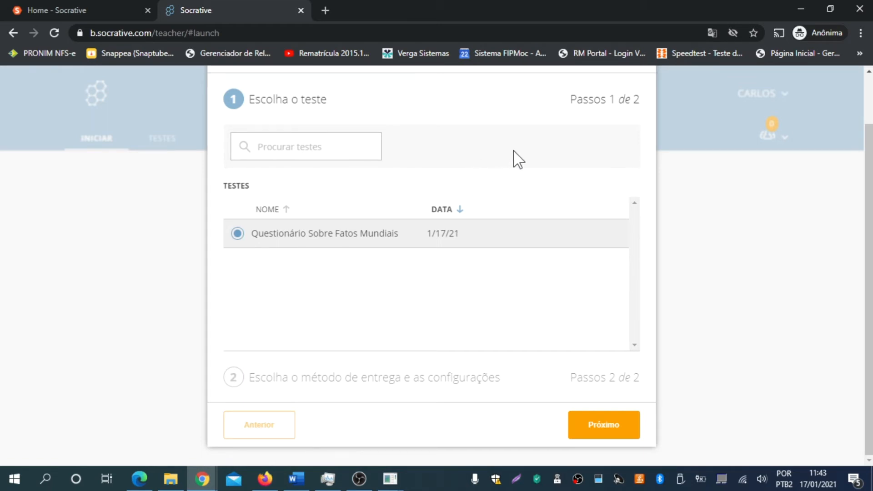
pyautogui.click(597, 431)
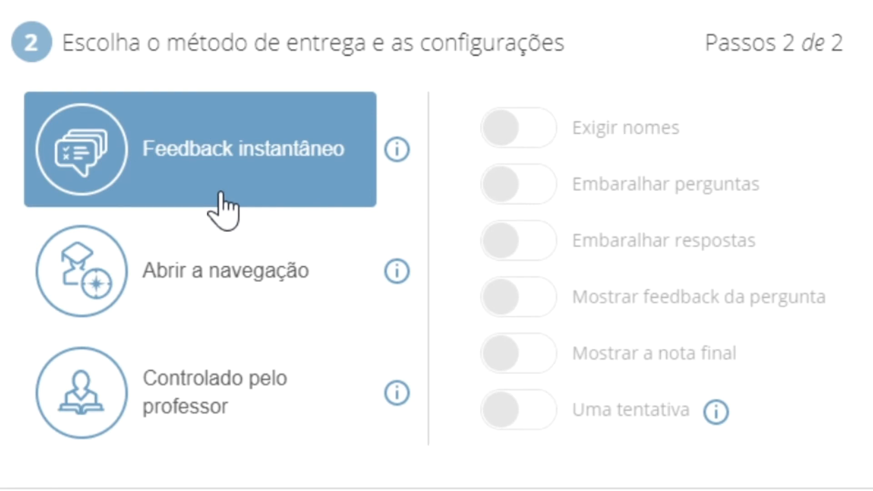
# - Choose Abrir a navegação as the delivery method, keeping Exigir nomes on
pyautogui.click(220, 194)
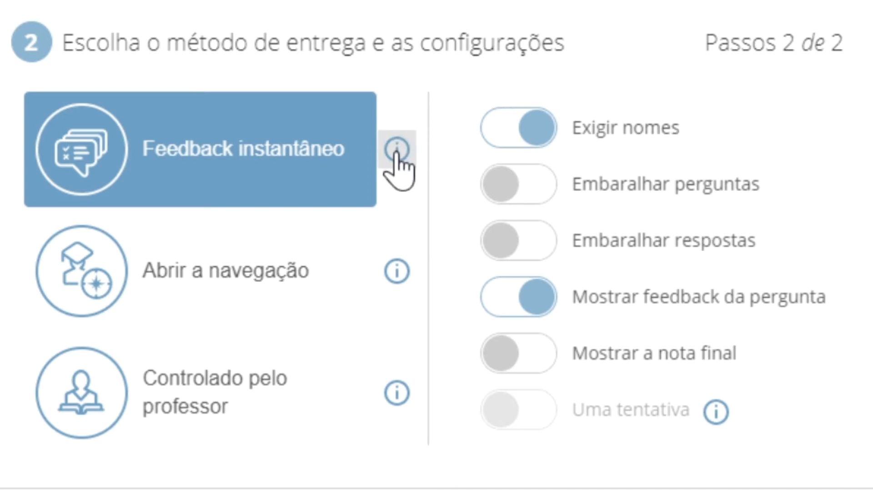
pyautogui.moveTo(396, 154)
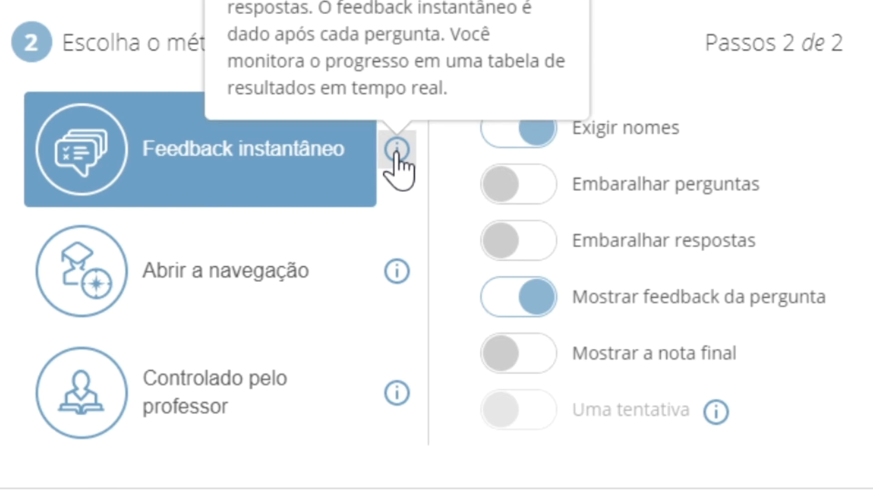
pyautogui.click(231, 279)
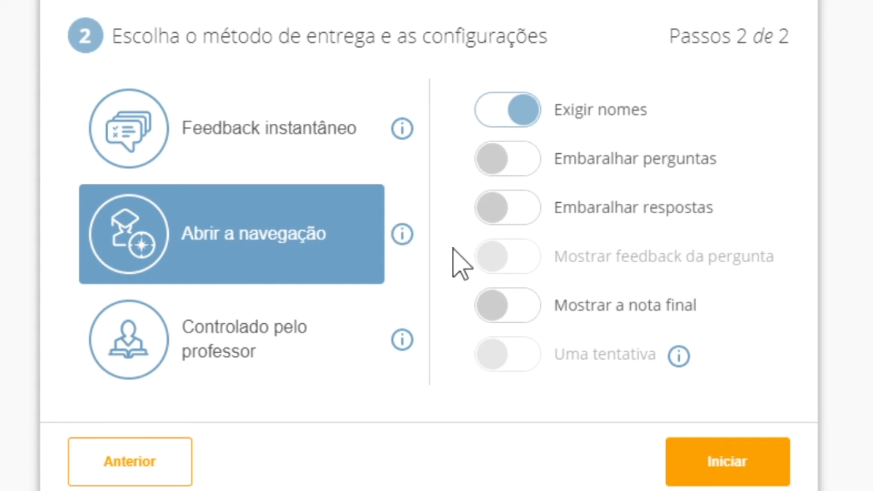
pyautogui.moveTo(511, 258)
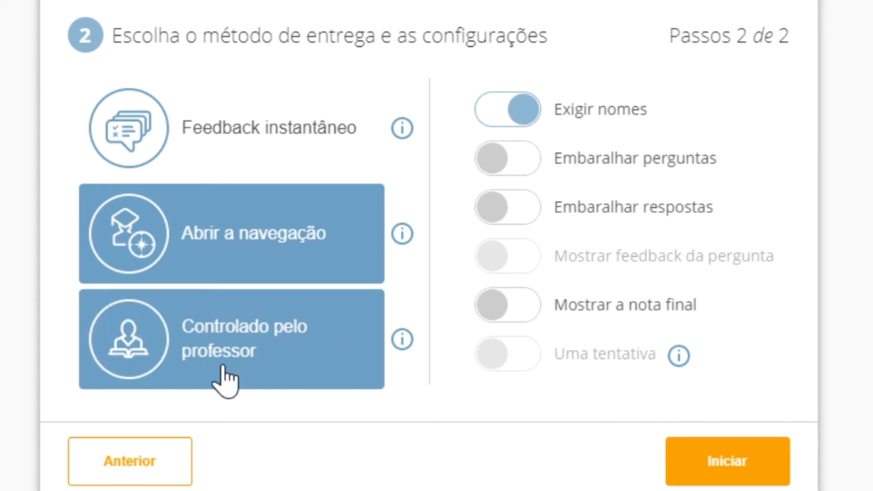
# - Launch the quiz in teacher-paced (Controlado pelo professor) delivery mode
pyautogui.click(252, 362)
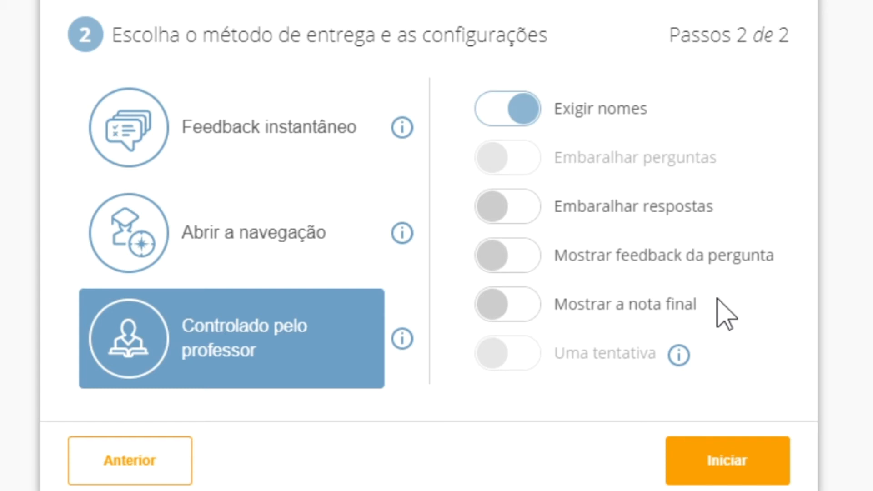
pyautogui.click(733, 465)
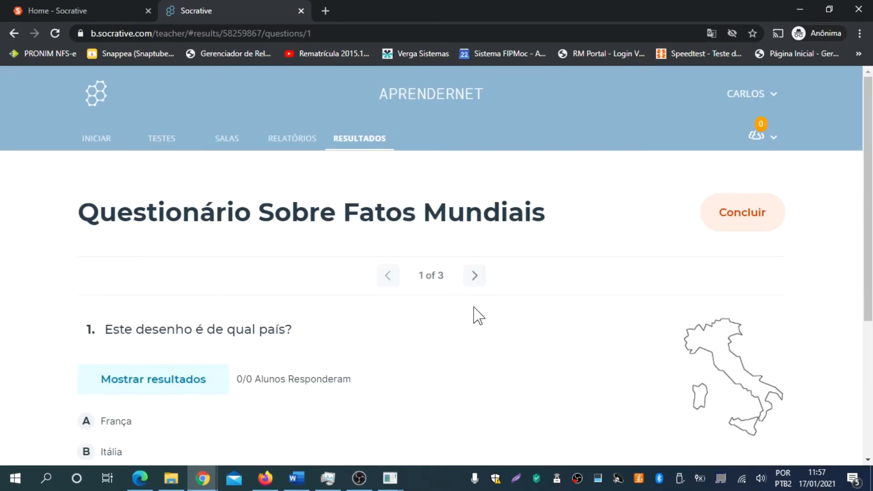
# - Review the live results page for question 1 of 3, showing 0/0 answered
pyautogui.scroll(-4, 482, 325)
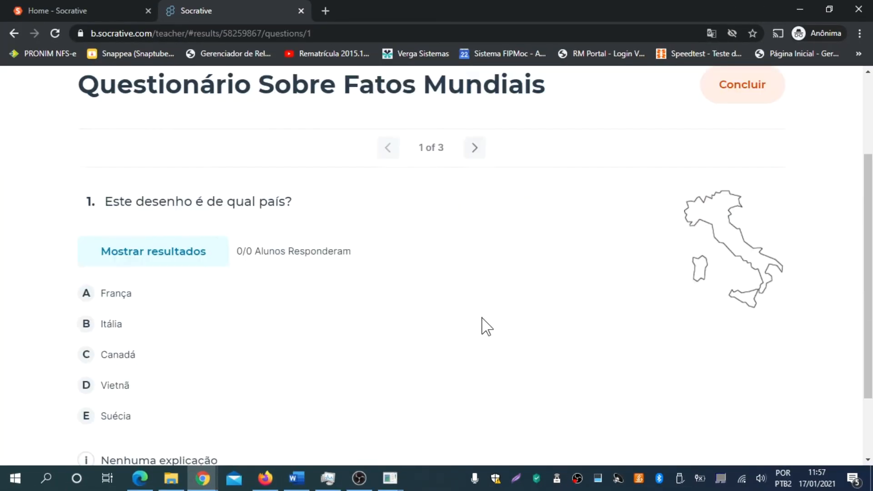
pyautogui.scroll(4, 486, 326)
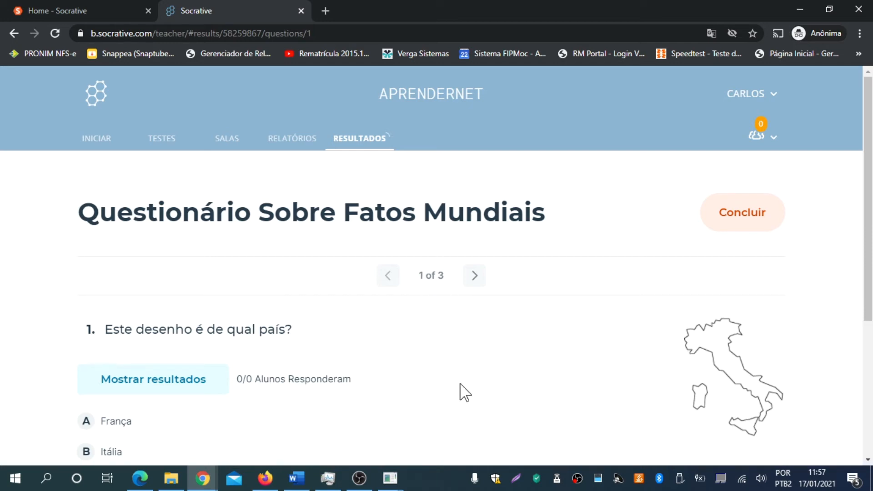
pyautogui.scroll(-1, 472, 385)
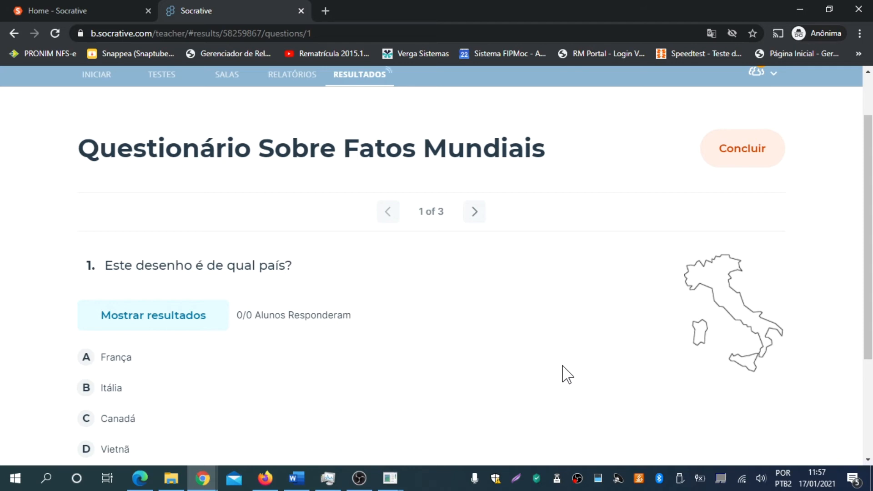
pyautogui.scroll(1, 563, 374)
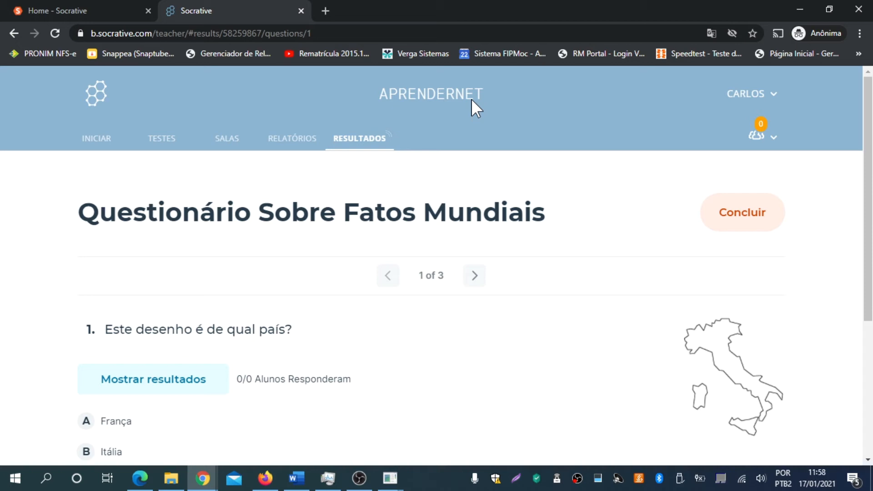
pyautogui.click(204, 485)
# - Bring the Home - Socrative window forward and preview its login choices
pyautogui.click(160, 432)
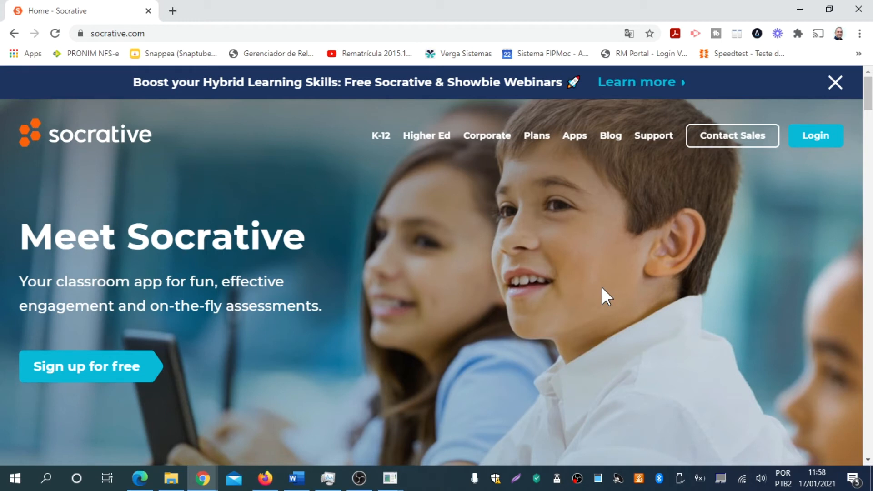
pyautogui.click(809, 136)
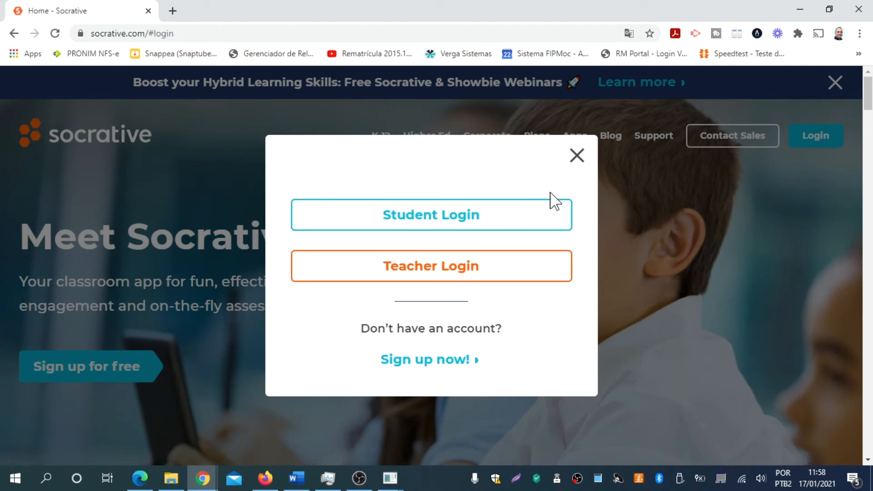
pyautogui.click(578, 156)
# - Translate the Socrative home page into Portuguese and open the login choices
pyautogui.rightClick(716, 190)
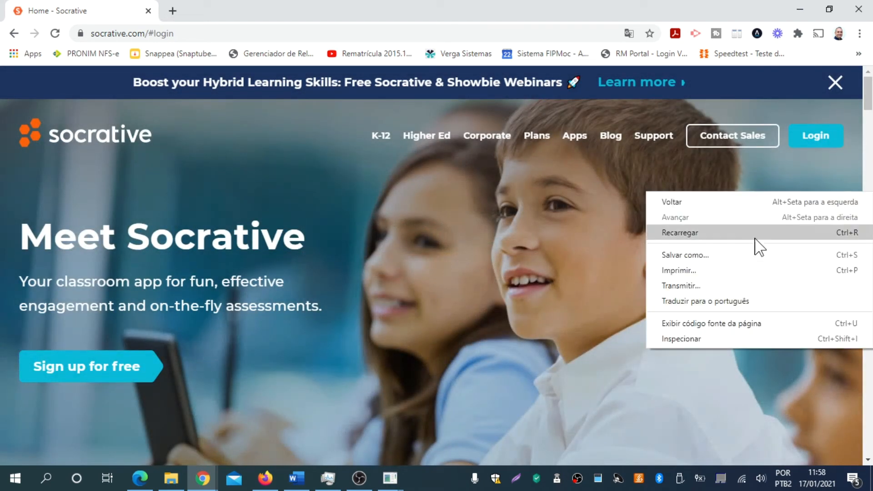
pyautogui.click(730, 301)
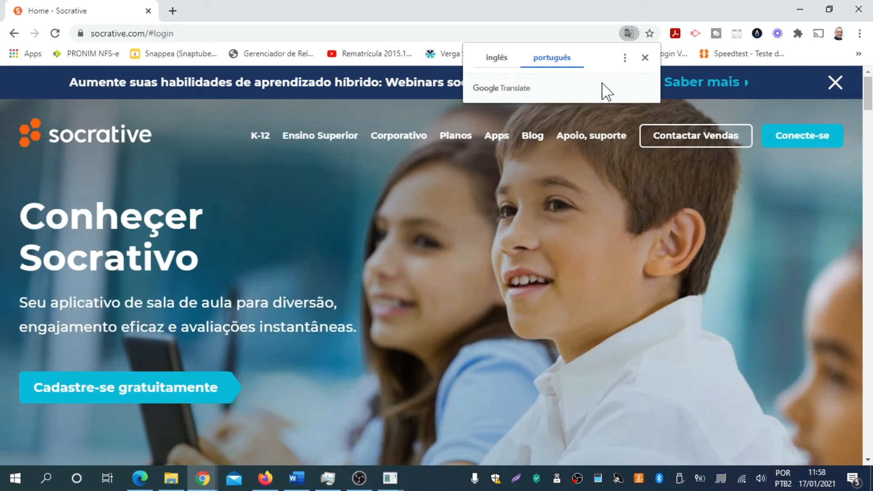
pyautogui.click(644, 57)
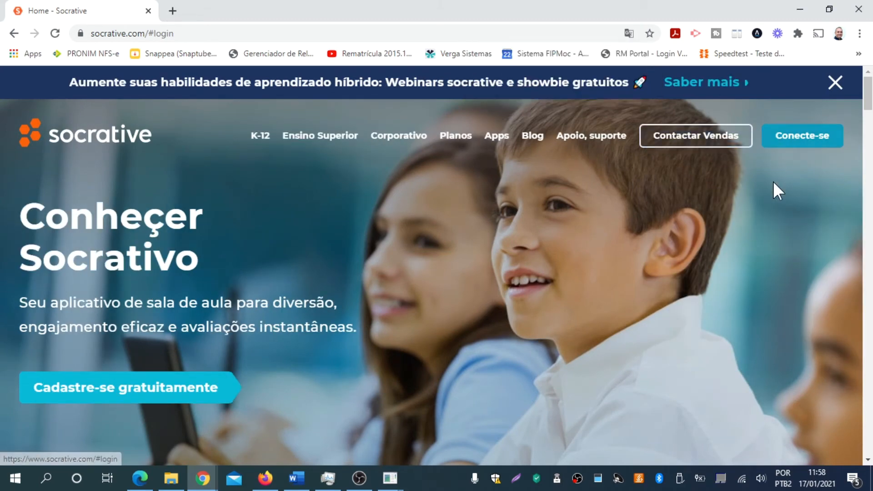
pyautogui.click(809, 135)
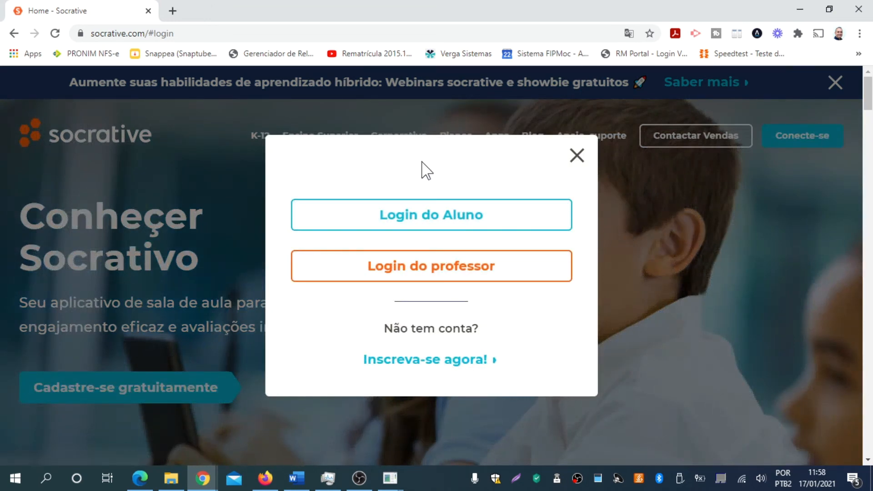
# - Open the student login page and switch its language to Português (Brasil)
pyautogui.click(447, 220)
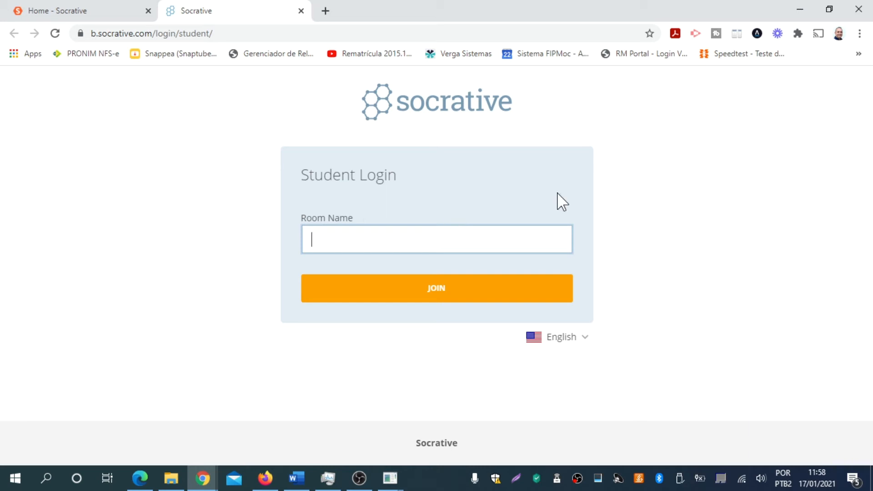
pyautogui.click(581, 347)
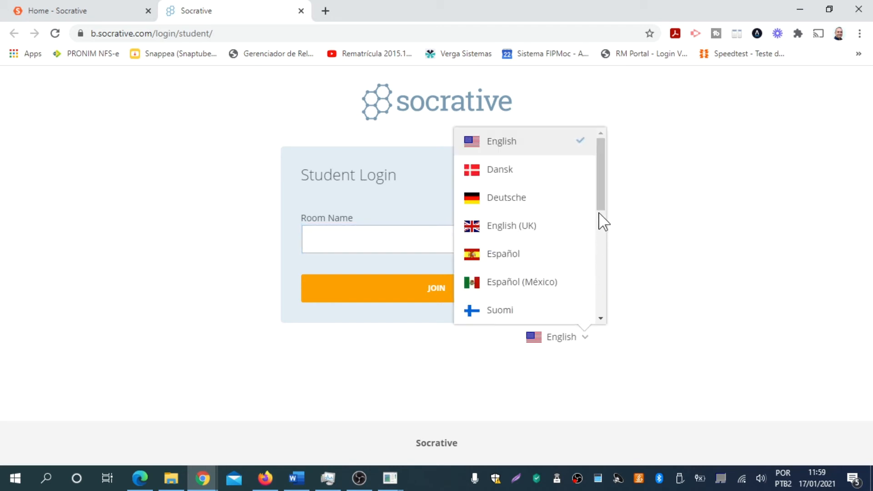
pyautogui.scroll(-5, 600, 222)
pyautogui.click(551, 239)
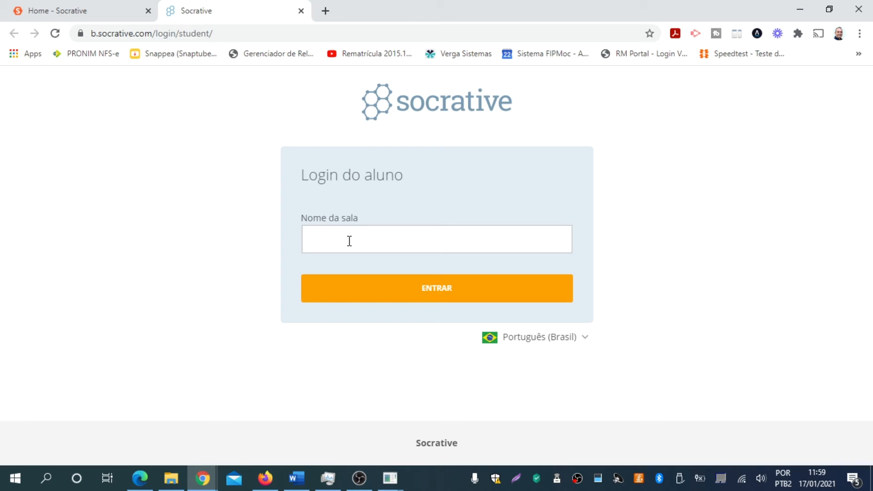
pyautogui.click(349, 241)
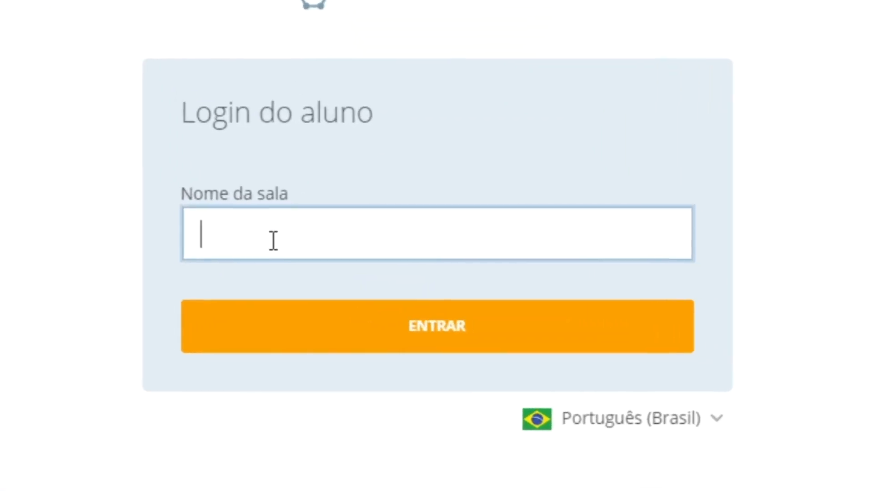
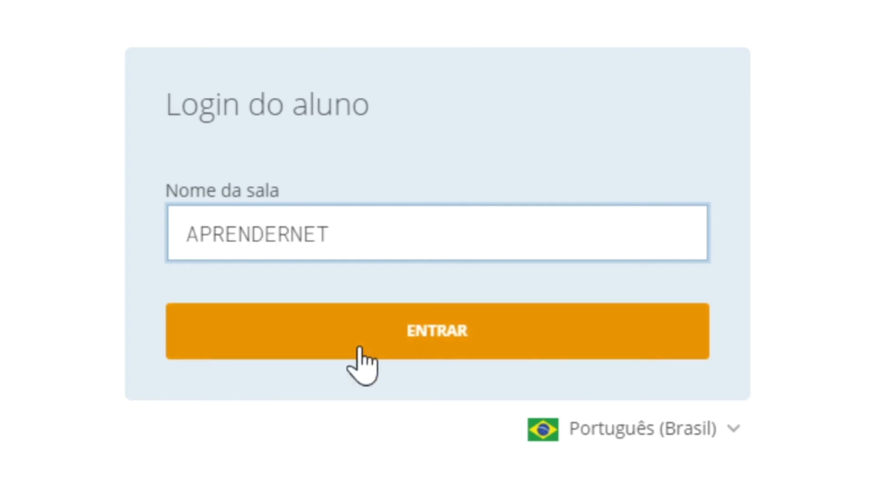
pyautogui.click(454, 342)
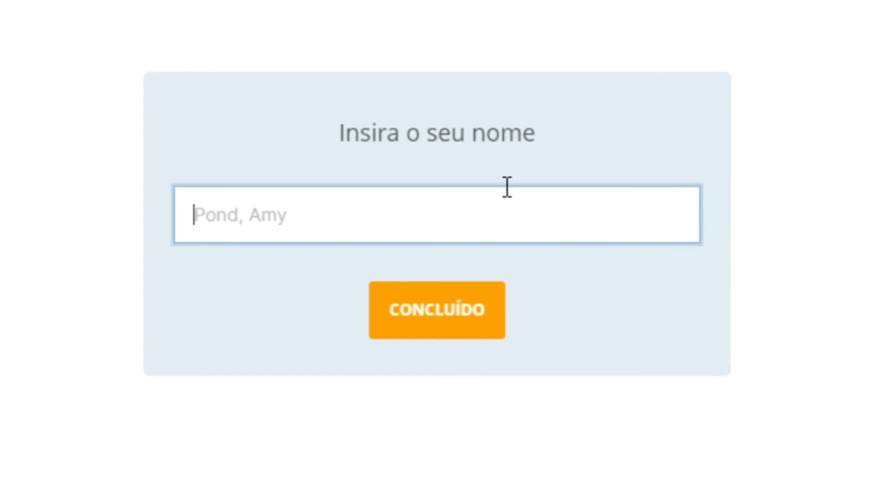
# - Enter a student name in Chrome and submit it with CONCLUÍDO to reach question 1
pyautogui.click(495, 213)
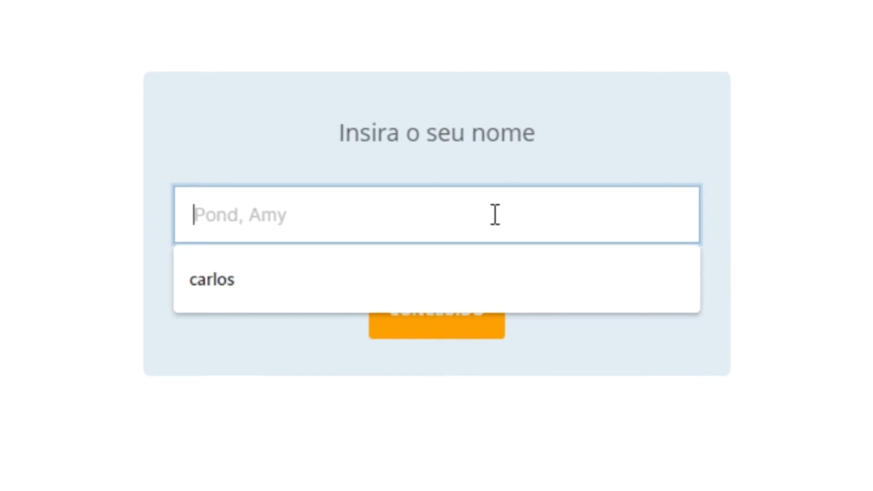
pyautogui.write('Maria')
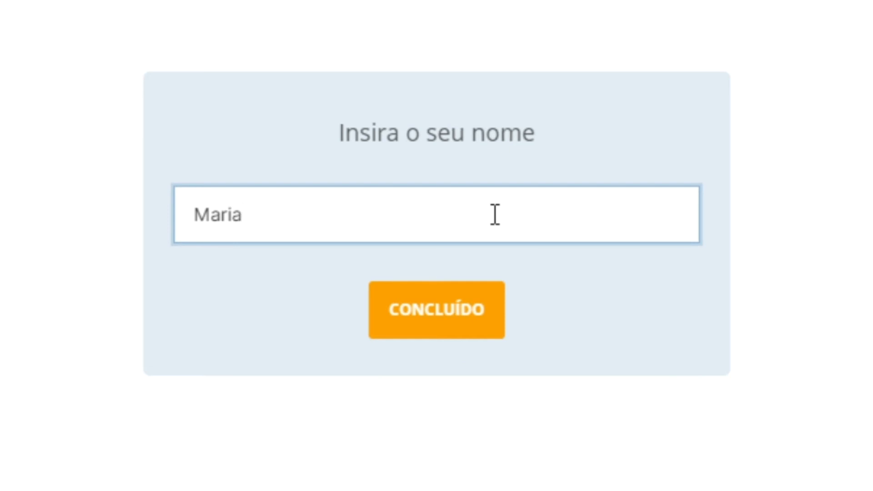
pyautogui.click(434, 320)
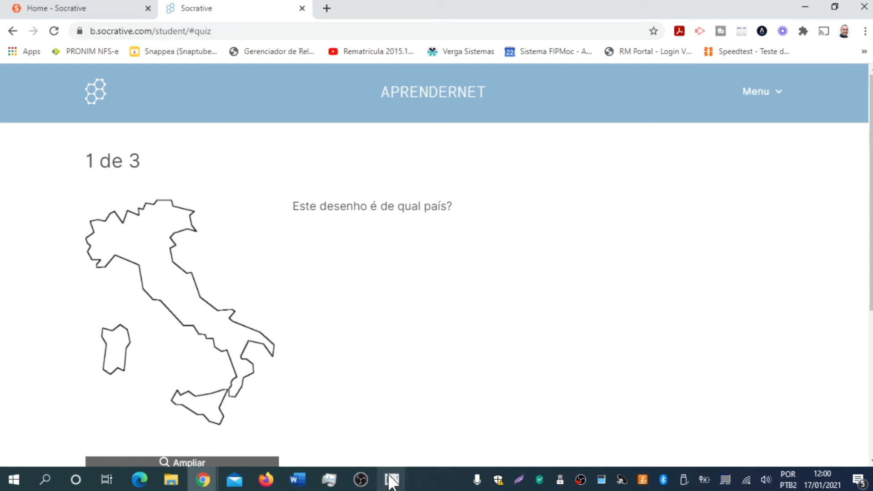
# - Bring the mirrored Redmi Note 8 scrcpy window to the front
pyautogui.moveTo(391, 481)
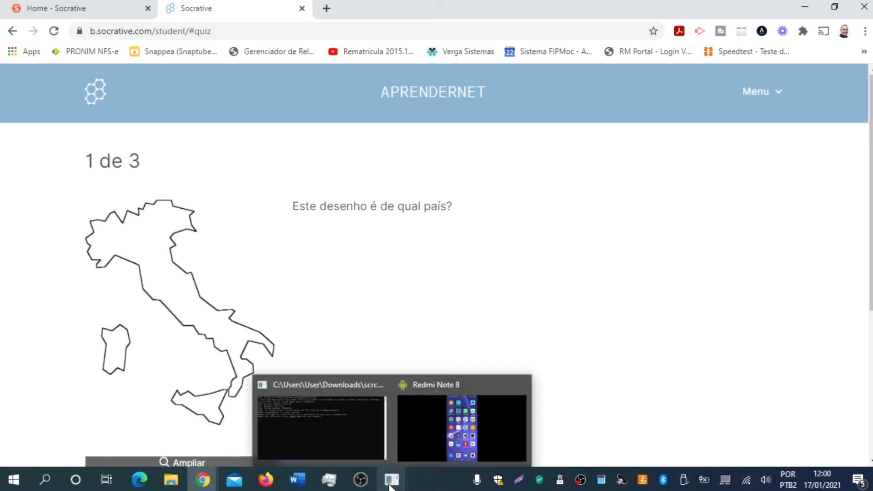
pyautogui.click(446, 438)
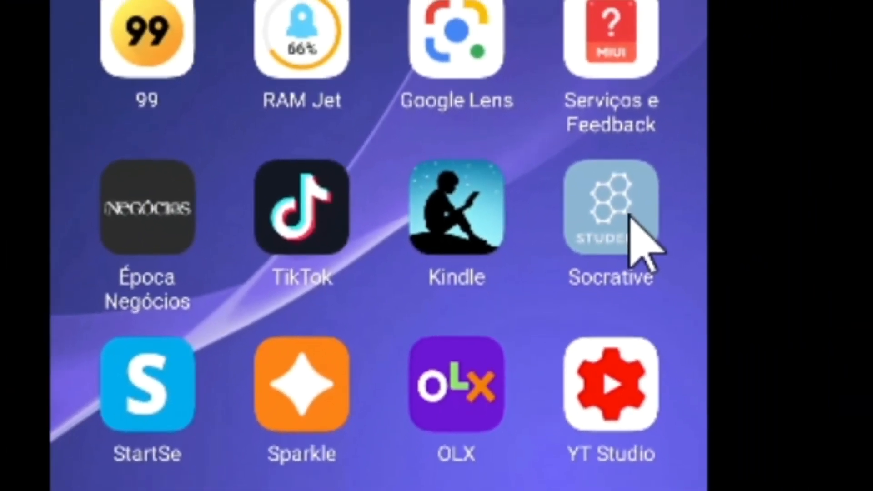
pyautogui.click(629, 215)
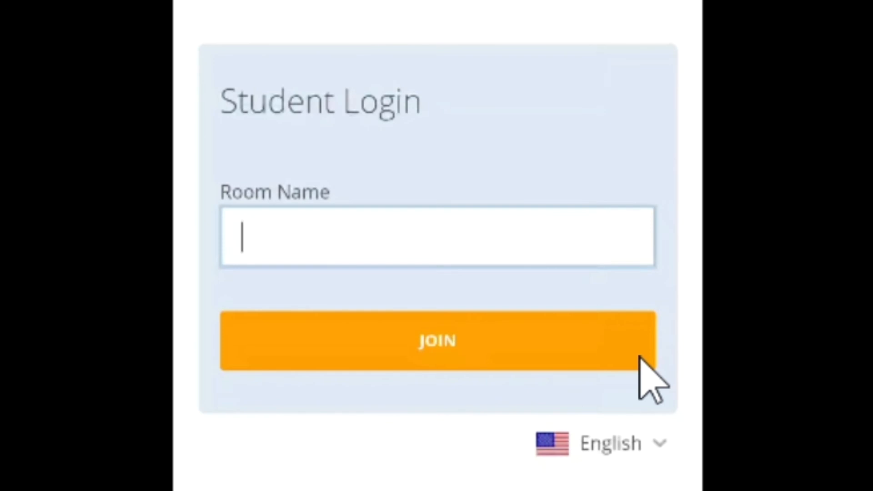
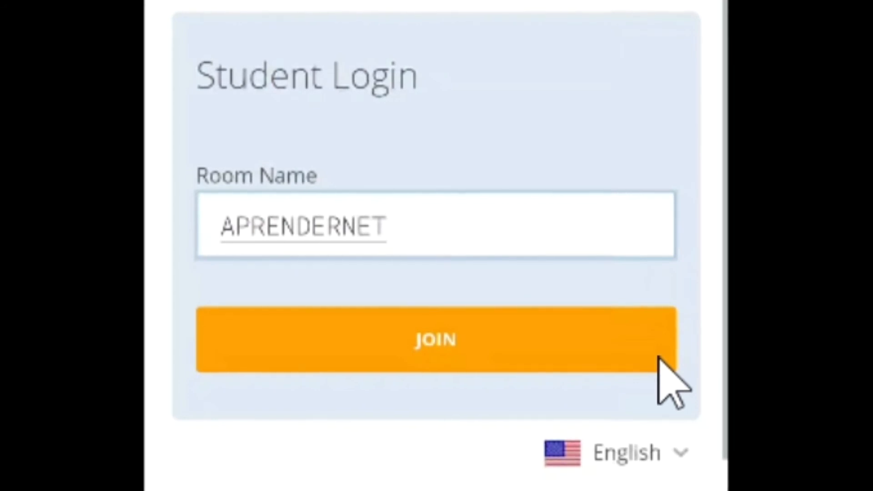
pyautogui.click(660, 358)
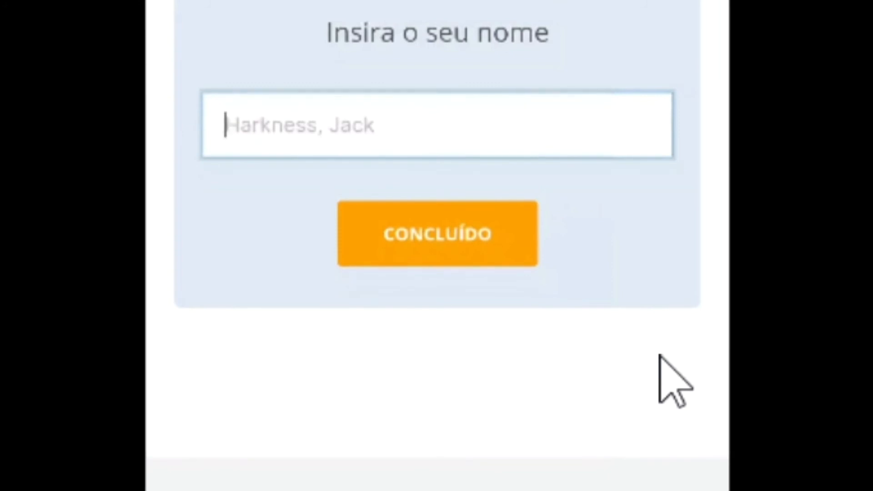
pyautogui.write('Joao')
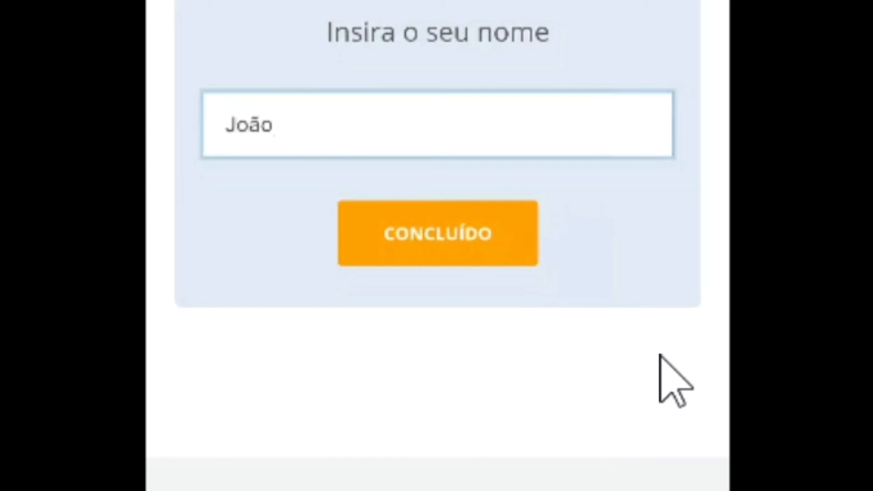
pyautogui.press('Return')
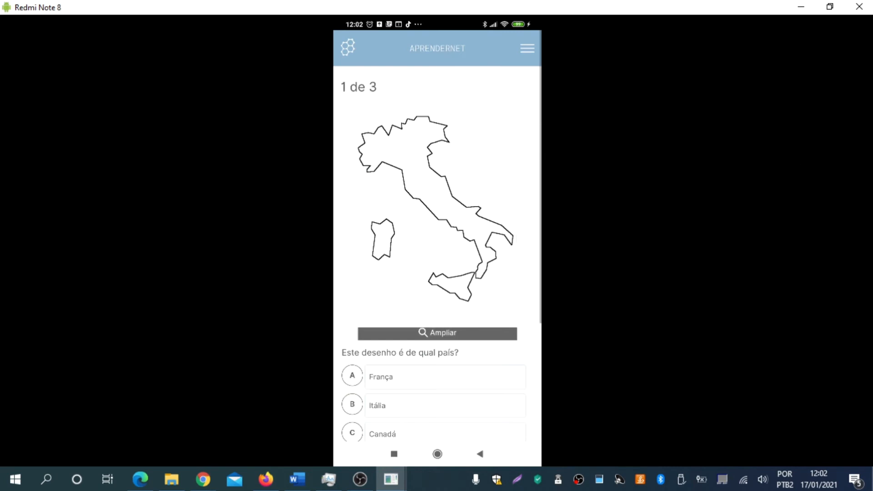
pyautogui.click(267, 480)
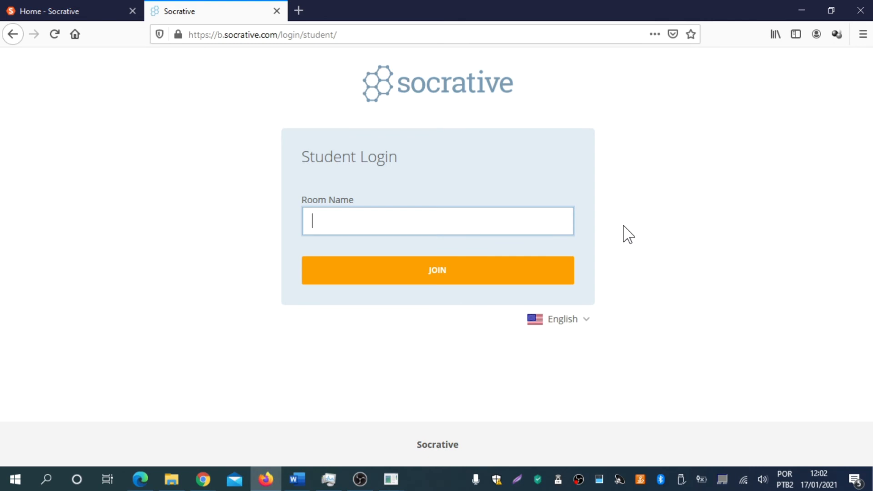
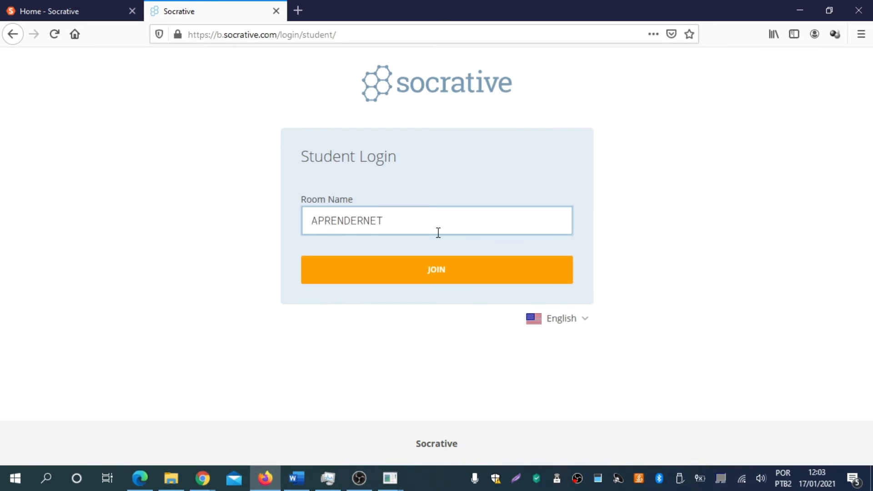
pyautogui.click(444, 276)
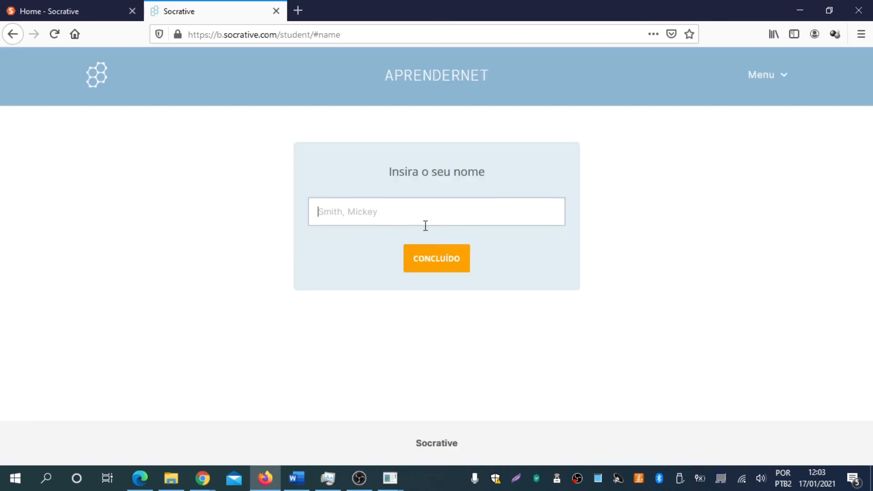
pyautogui.write('jose')
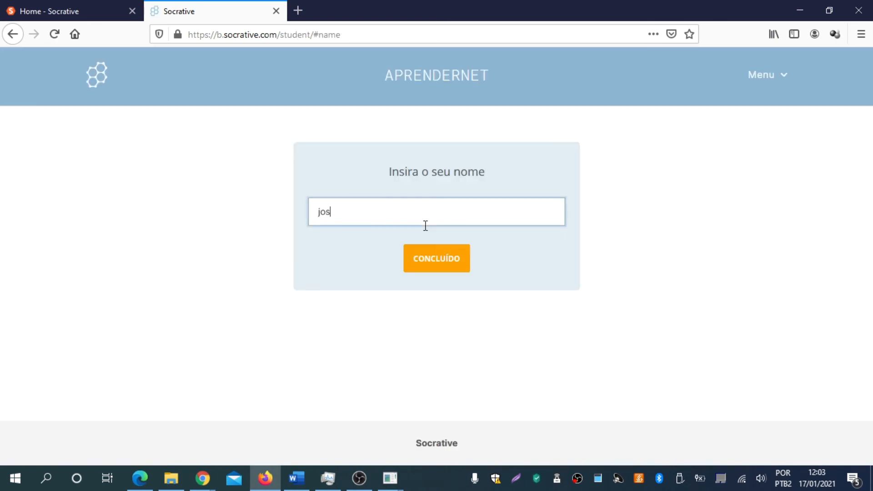
pyautogui.click(449, 253)
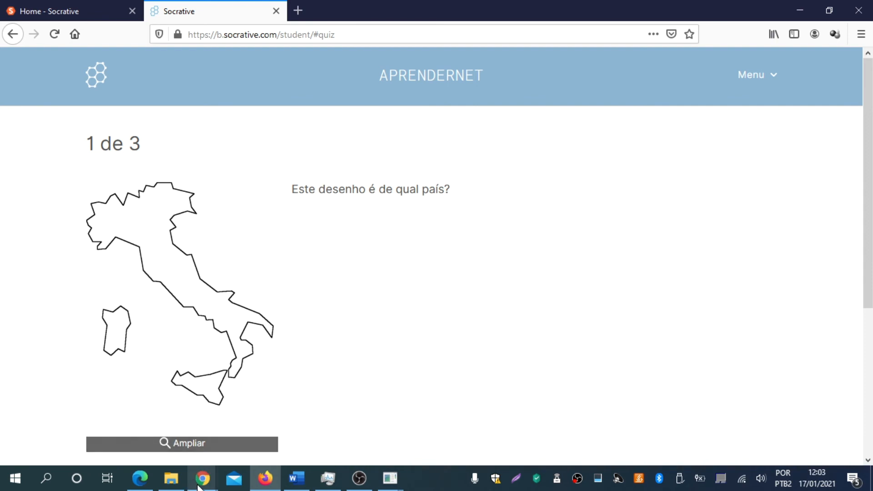
pyautogui.moveTo(200, 485)
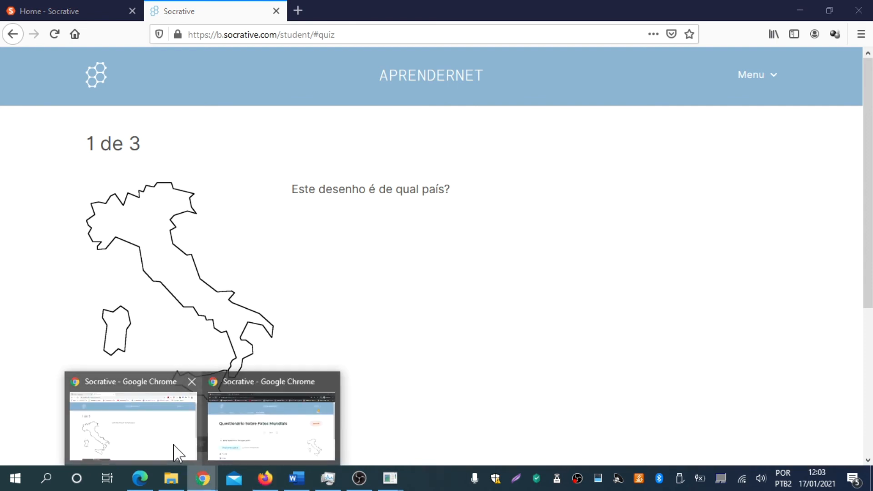
# - Check the teacher results showing 0/3 students answered question 1
pyautogui.click(305, 422)
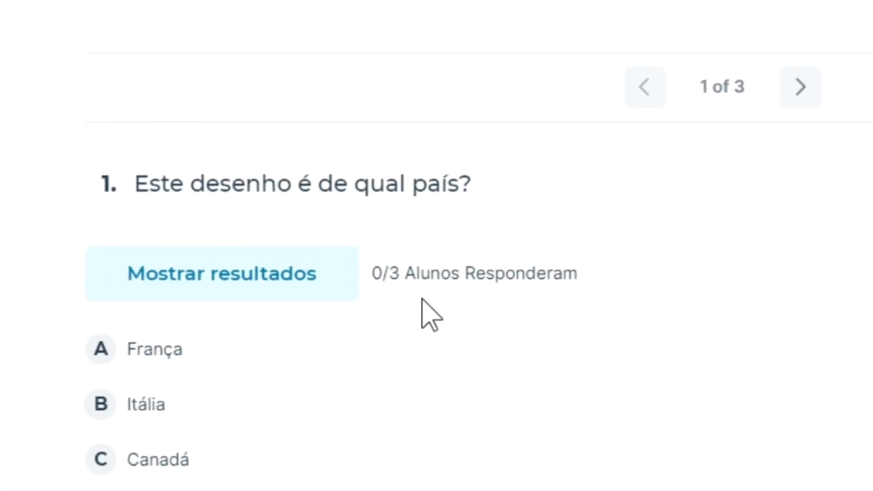
pyautogui.scroll(-2, 459, 265)
pyautogui.scroll(-2, 474, 263)
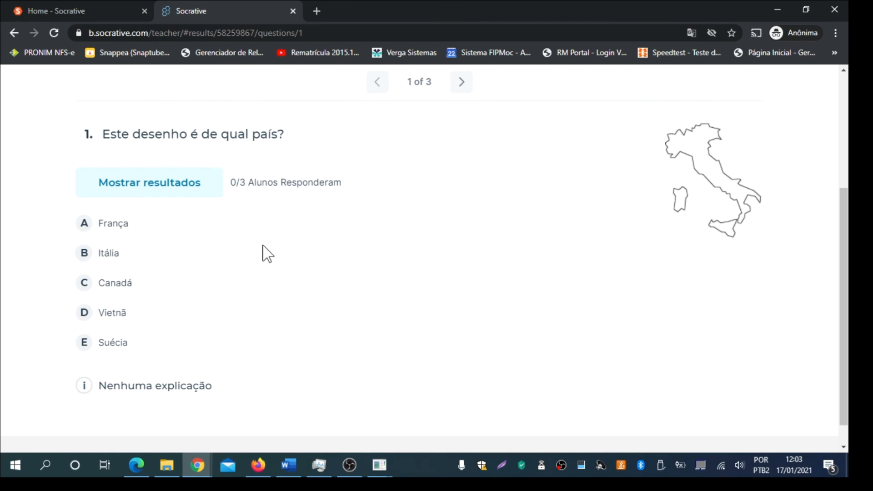
# - In the Firefox student quiz, select B Itália for question 1
pyautogui.click(264, 465)
pyautogui.scroll(-4, 429, 250)
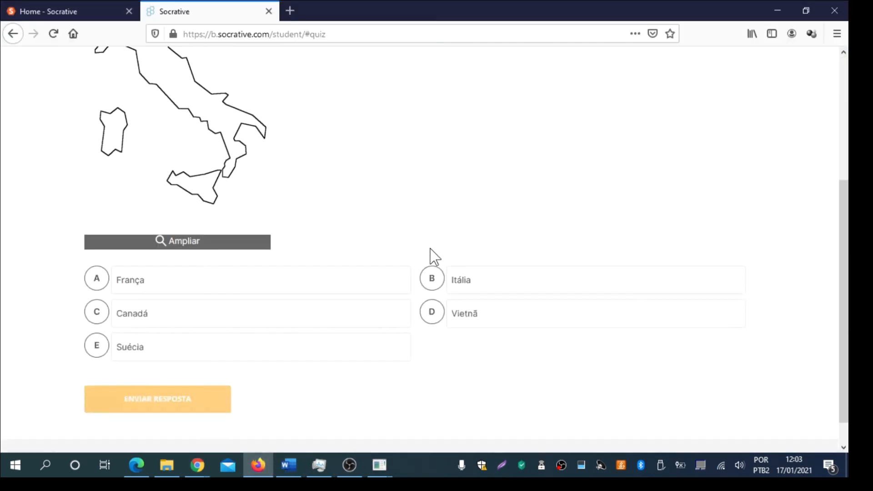
pyautogui.click(493, 283)
# - Submit Itália for the Firefox student and recheck the teacher's response count
pyautogui.click(210, 398)
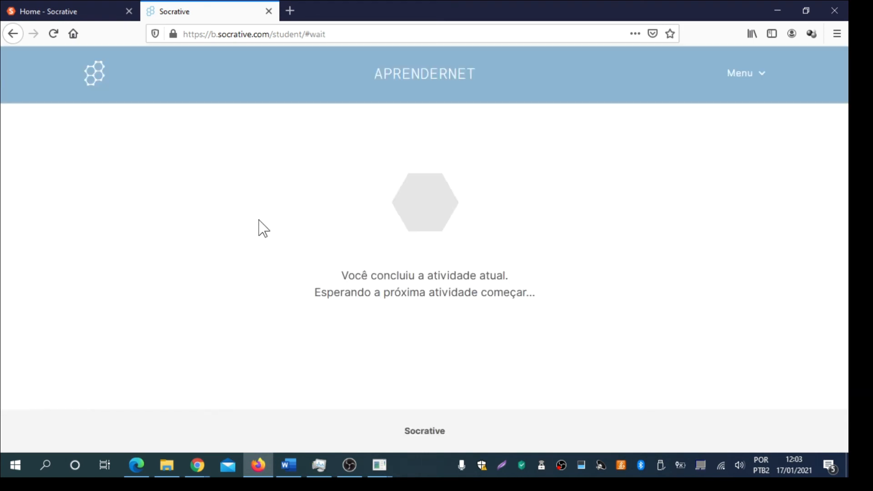
pyautogui.moveTo(201, 471)
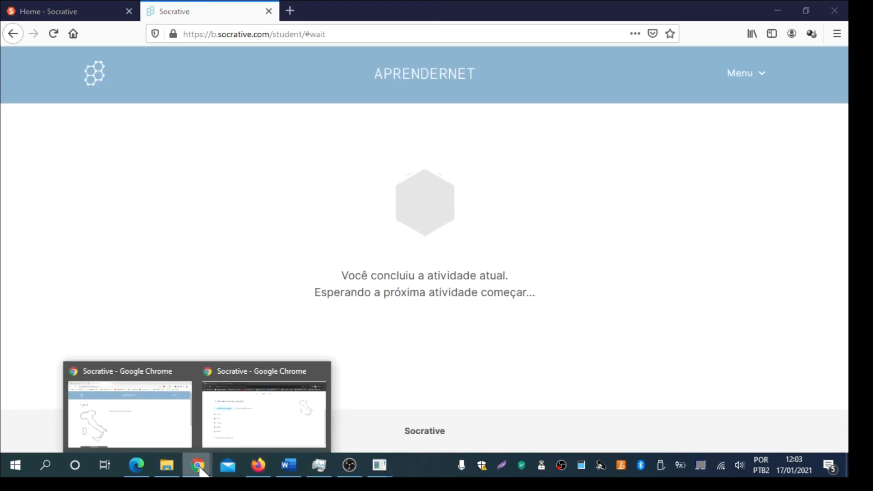
pyautogui.click(236, 419)
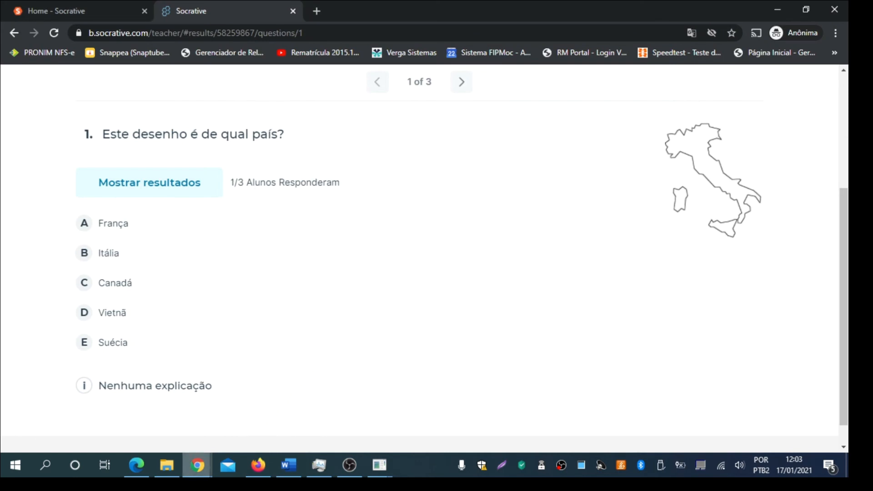
# - Submit D Vietnã for the Chrome student, then bring the mirrored phone quiz forward
pyautogui.moveTo(197, 461)
pyautogui.click(144, 416)
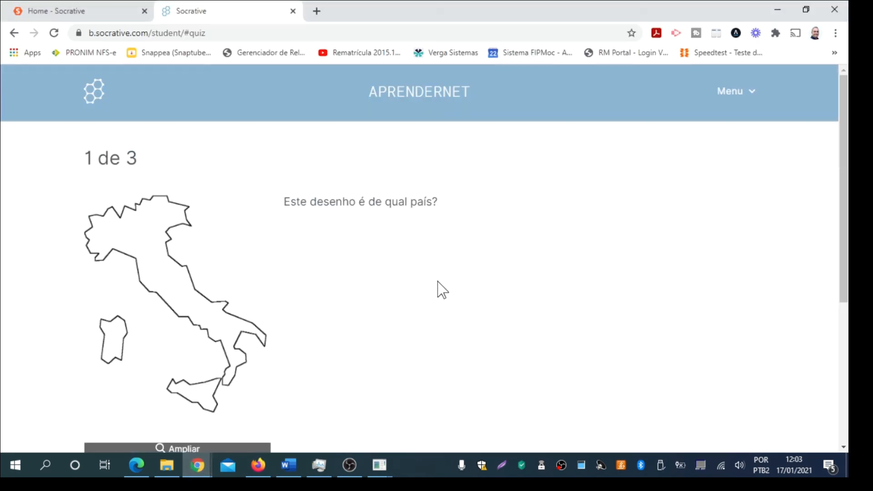
pyautogui.scroll(-4, 454, 277)
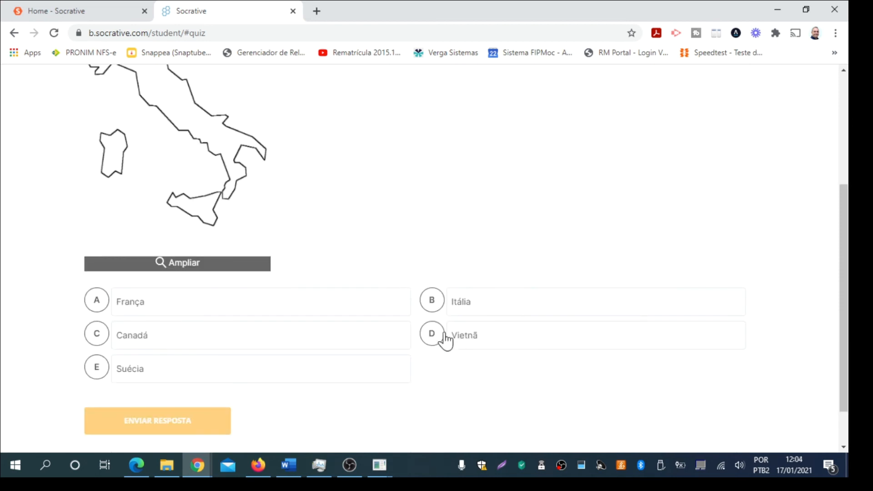
pyautogui.click(431, 339)
pyautogui.click(179, 425)
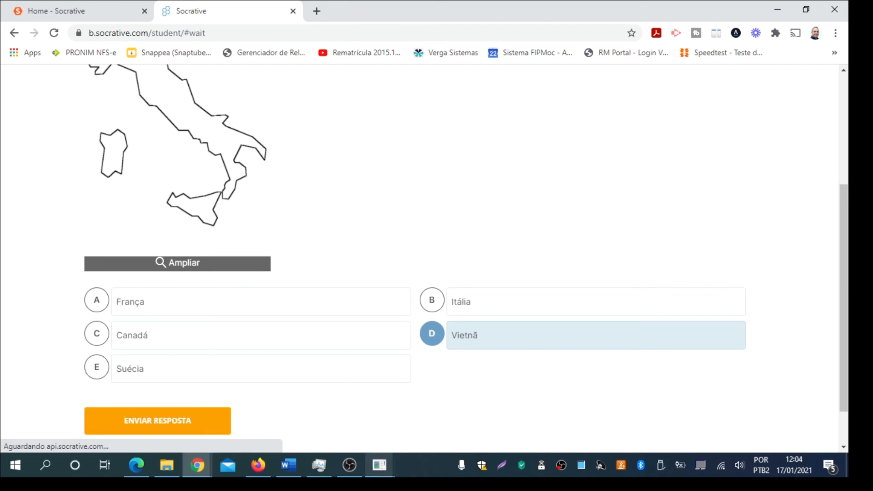
pyautogui.moveTo(377, 473)
pyautogui.click(446, 401)
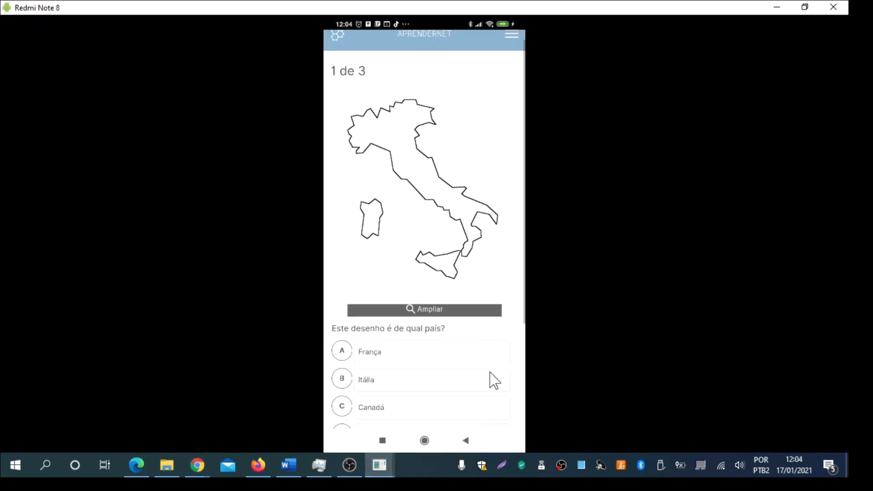
# - Scroll down the phone's question 1 screen to reach the answer options
pyautogui.scroll(-3, 489, 372)
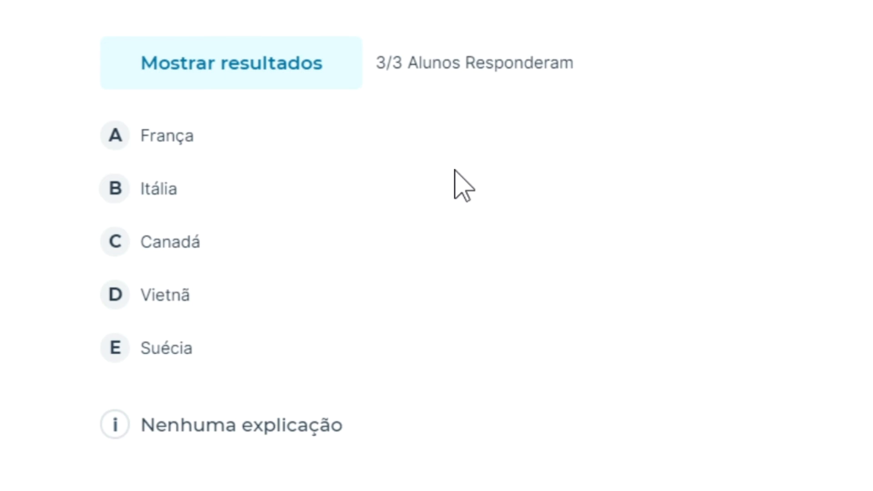
# - Reveal question 1's answer breakdown with Mostrar resultados
pyautogui.click(276, 75)
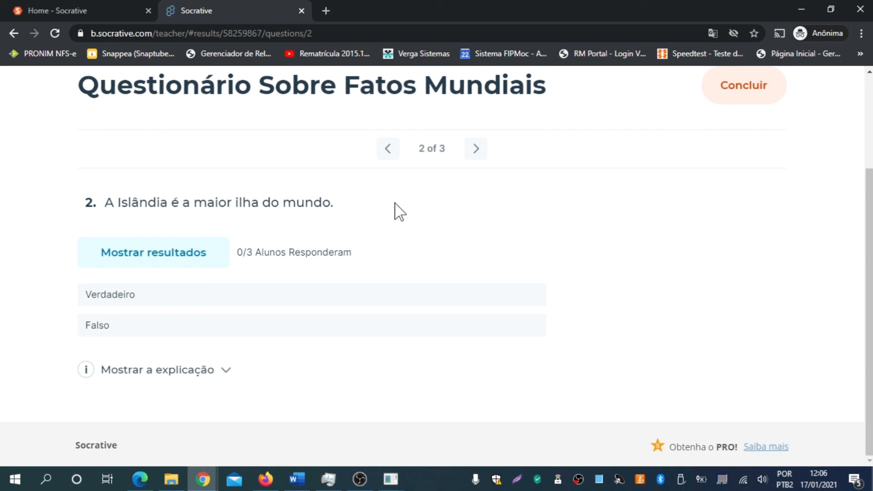
# - Submit Verdadeiro for question 2 from the Firefox student session
pyautogui.click(259, 485)
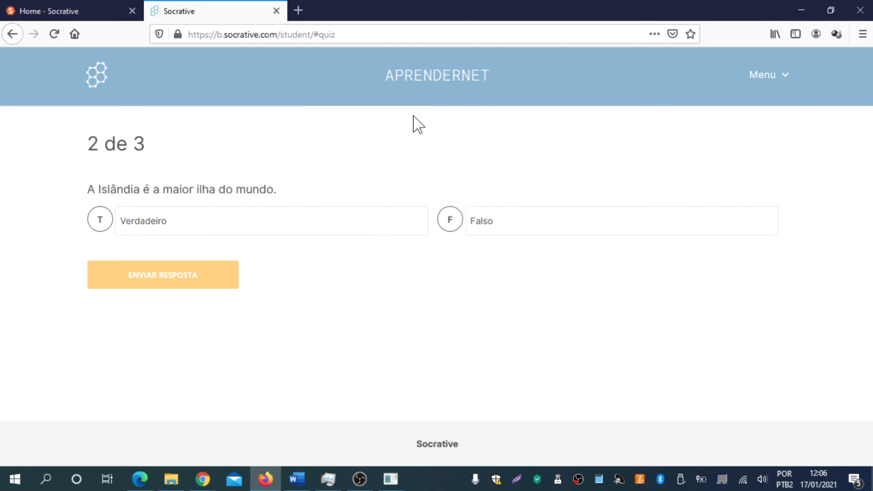
pyautogui.click(198, 230)
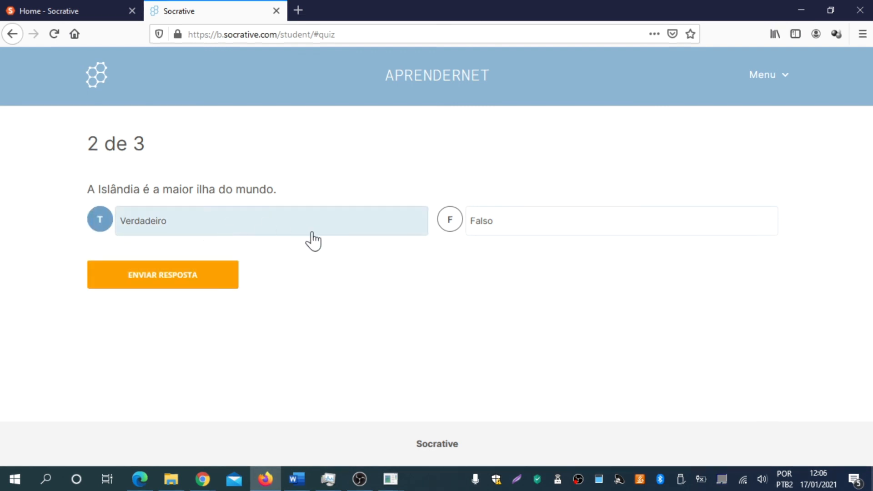
pyautogui.click(178, 284)
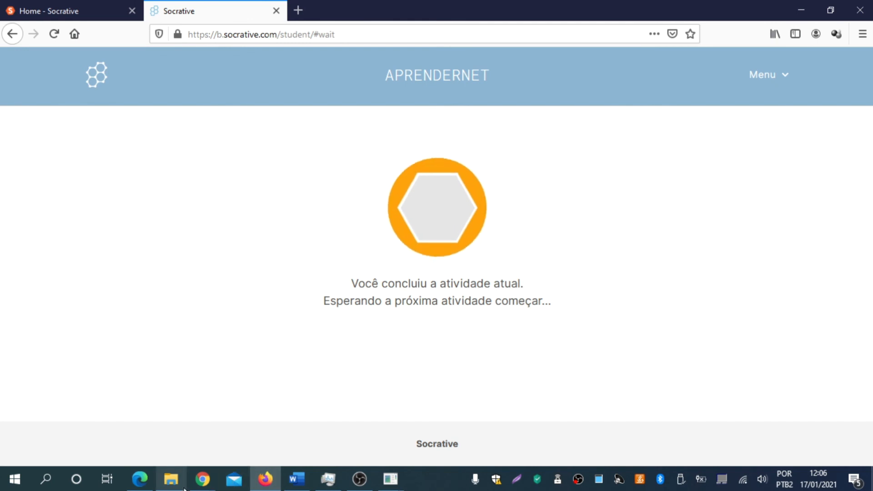
# - Submit Verdadeiro for question 2 from the Chrome student session
pyautogui.click(202, 479)
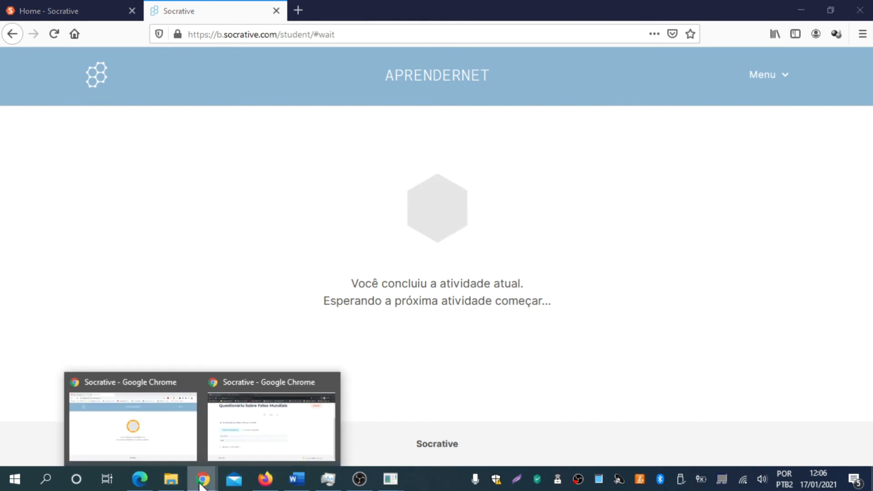
pyautogui.click(169, 439)
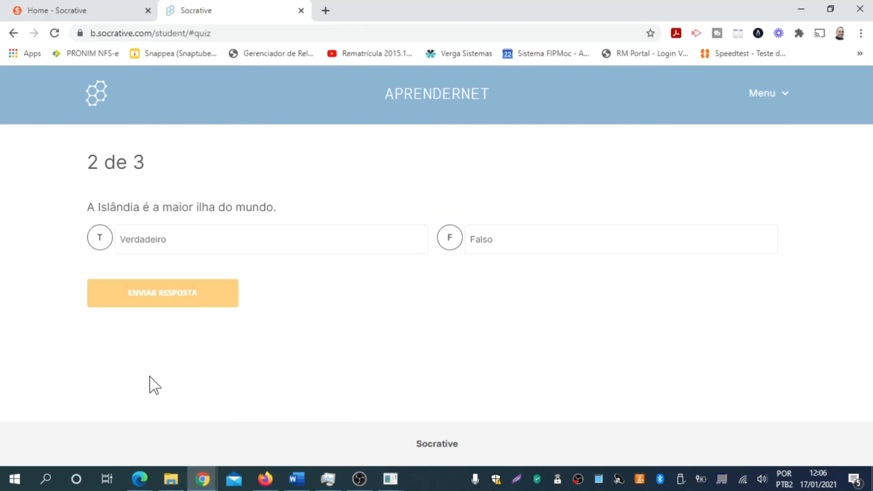
pyautogui.click(504, 248)
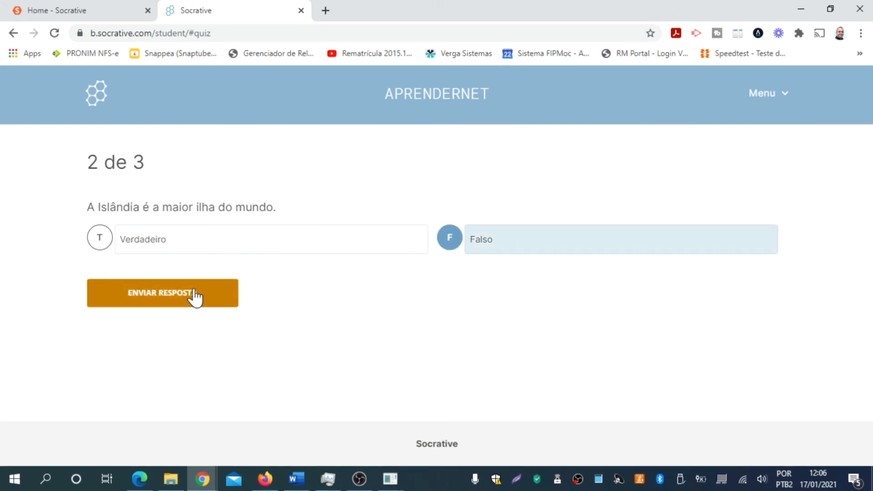
pyautogui.click(296, 246)
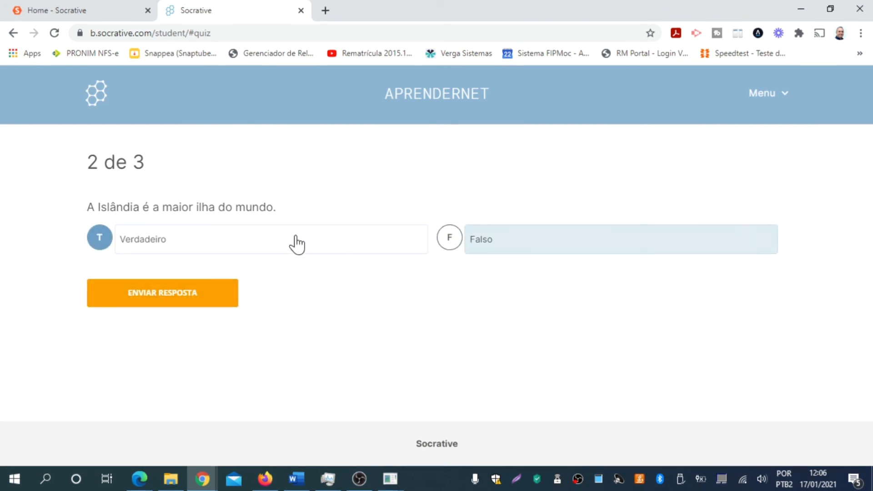
pyautogui.click(182, 300)
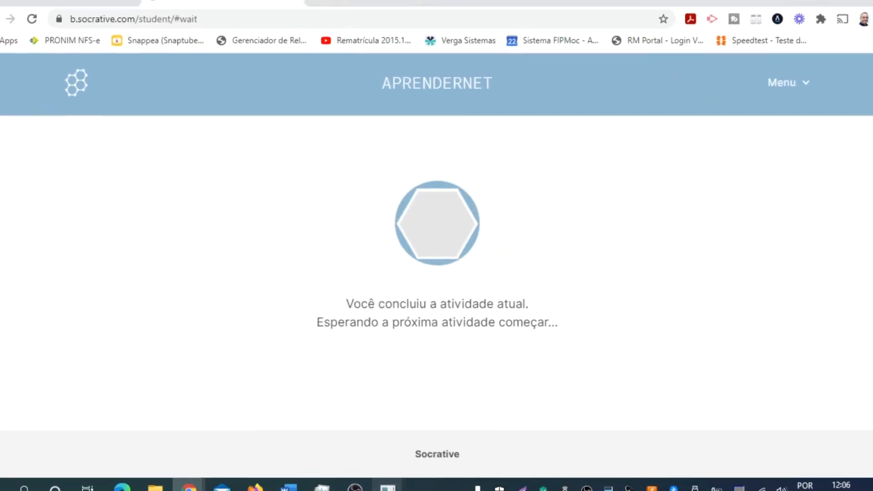
# - Submit Falso from the mirrored phone, then return to question 2's teacher results showing 3/3
pyautogui.moveTo(390, 477)
pyautogui.click(450, 456)
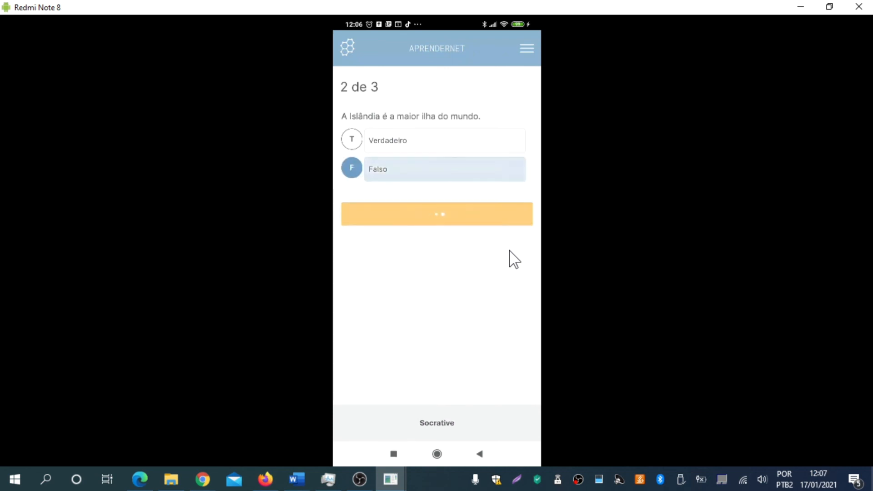
pyautogui.moveTo(206, 486)
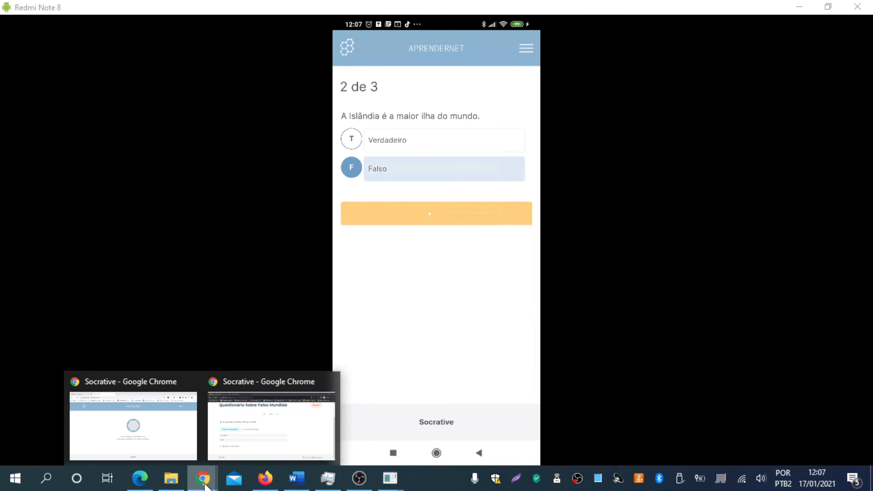
pyautogui.click(271, 426)
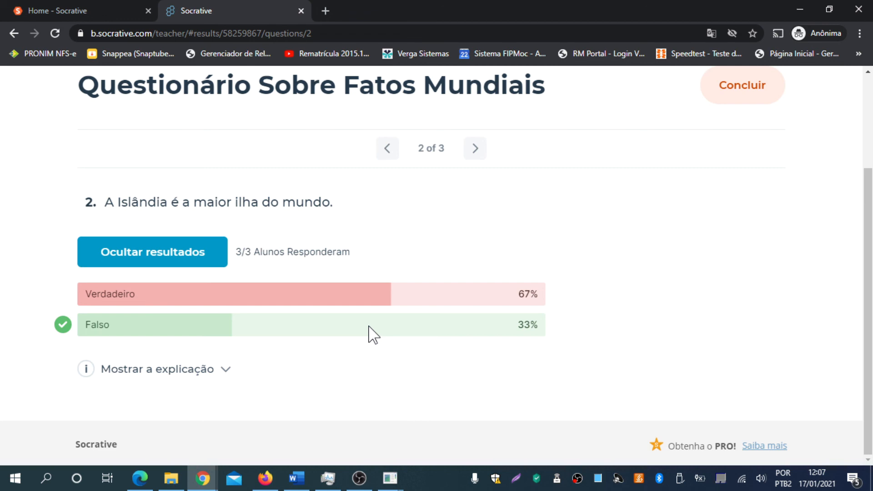
# - Show question 2's explanation with Mostrar a explicação
pyautogui.click(226, 369)
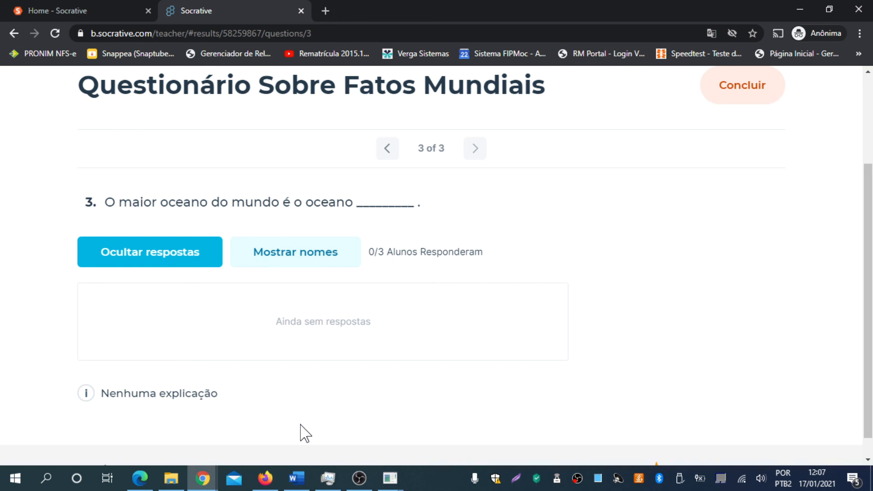
# - Submit Pacífico for question 3 from the Chrome student session
pyautogui.hotkey('alt', 'Tab')
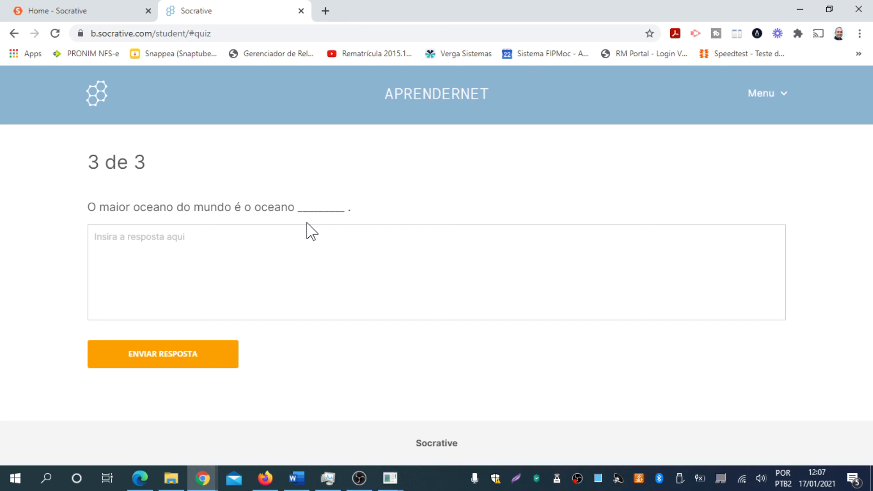
pyautogui.click(207, 246)
pyautogui.write('Pacífico')
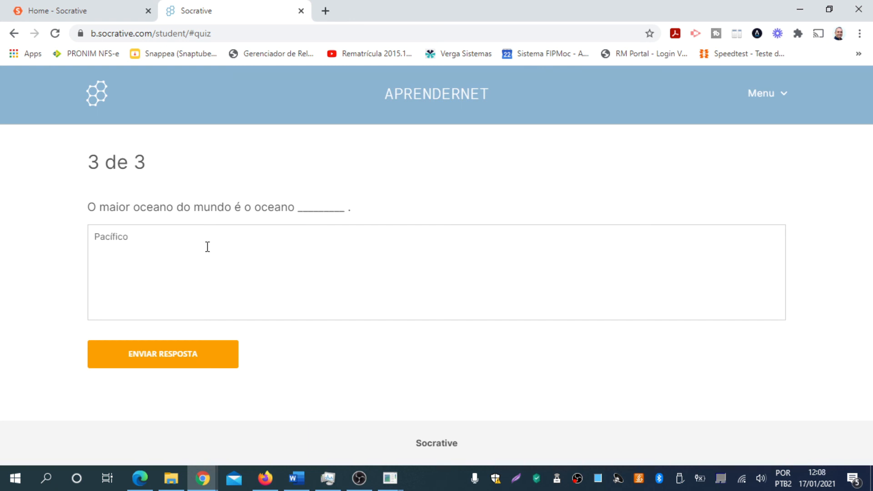
pyautogui.click(232, 353)
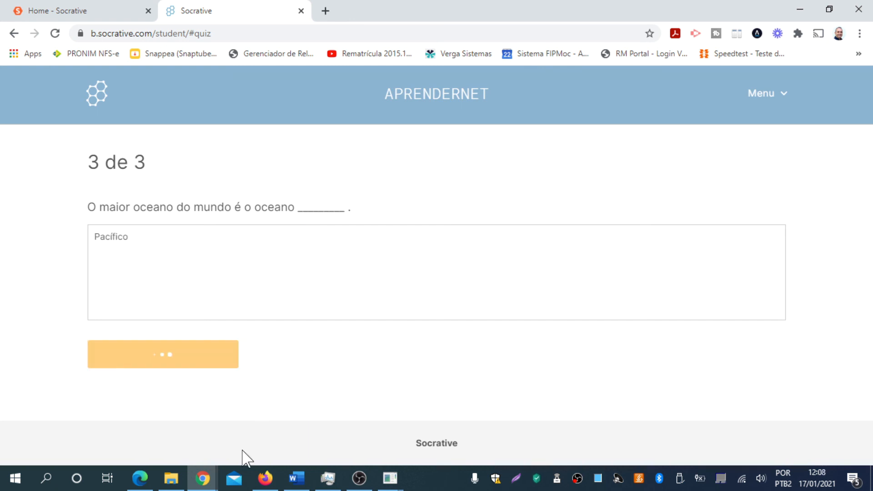
# - Submit 'pacifico' for question 3 from the Firefox student session
pyautogui.click(265, 478)
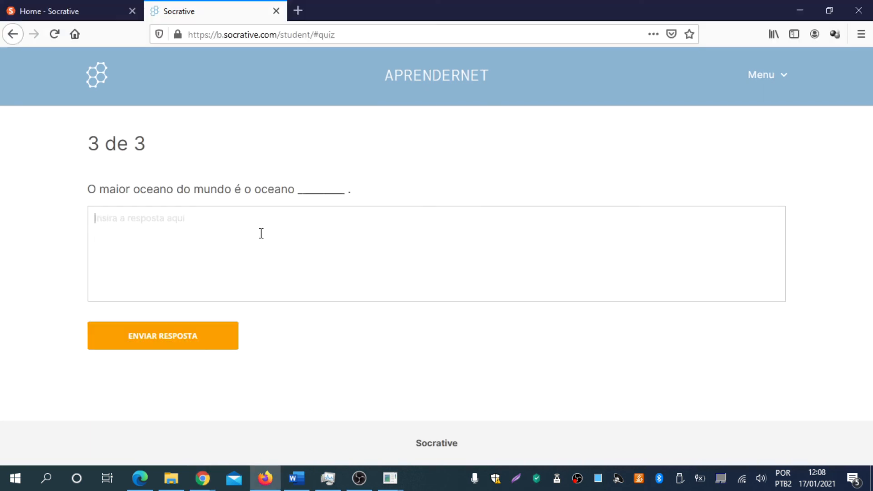
pyautogui.write('pacifico')
pyautogui.press('Return')
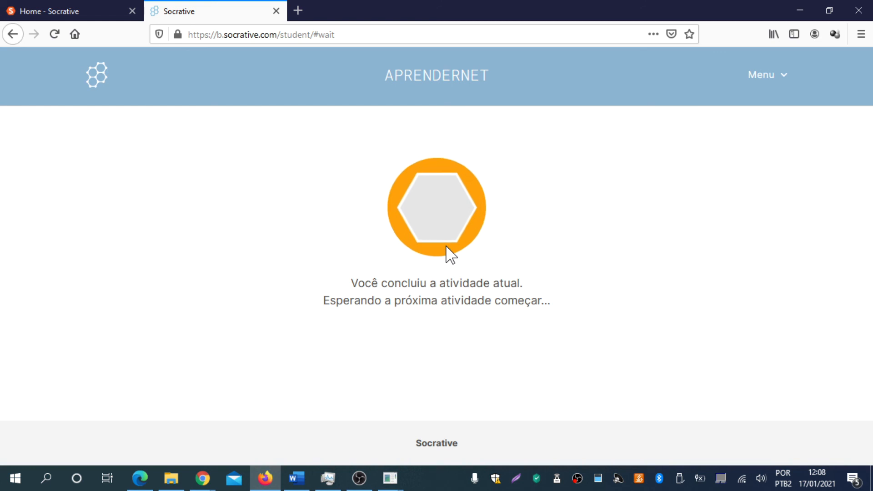
# - Check the mirrored phone, then return to question 3's teacher results showing all answers
pyautogui.click(390, 478)
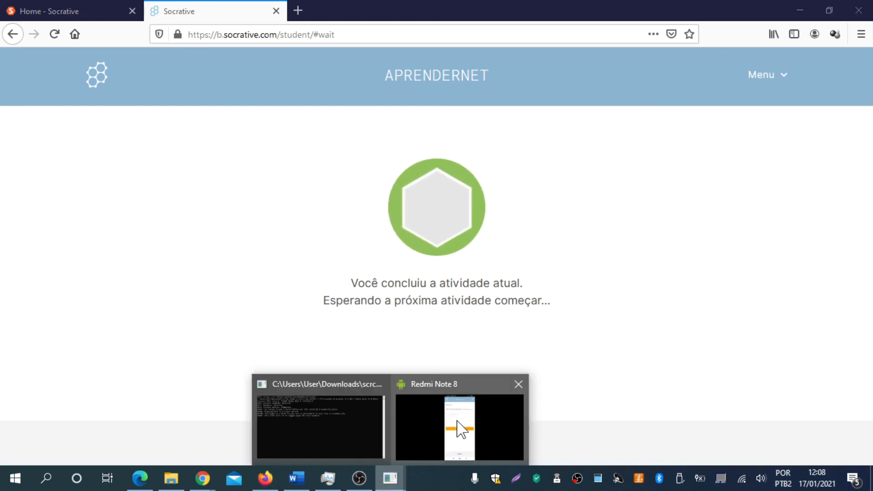
pyautogui.click(457, 421)
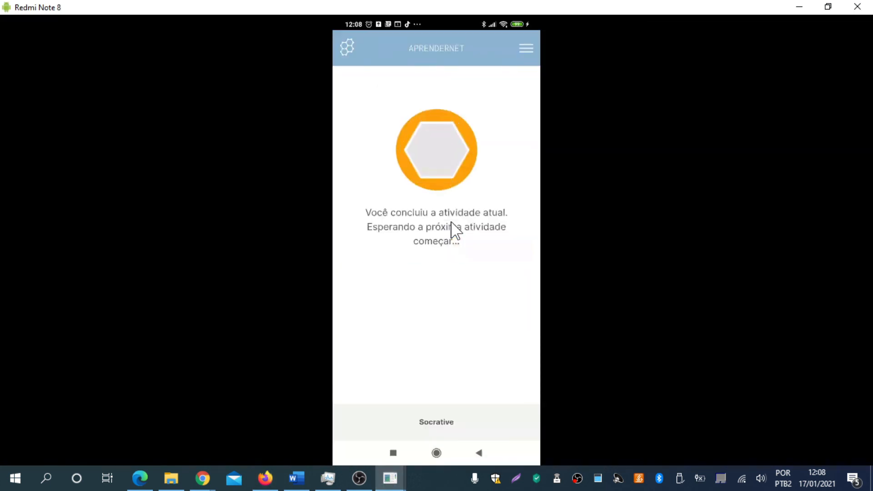
pyautogui.click(202, 478)
pyautogui.click(286, 435)
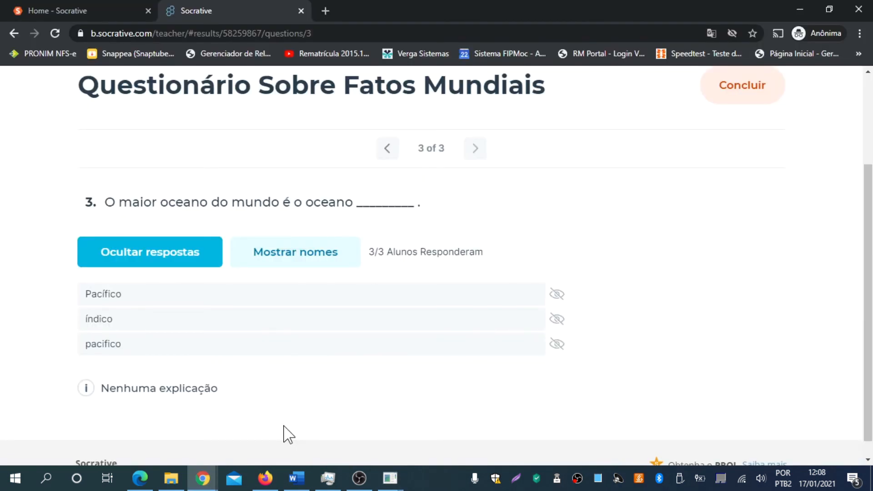
# - Hide question 3's three responses with Ocultar respostas and return to the page top
pyautogui.click(205, 263)
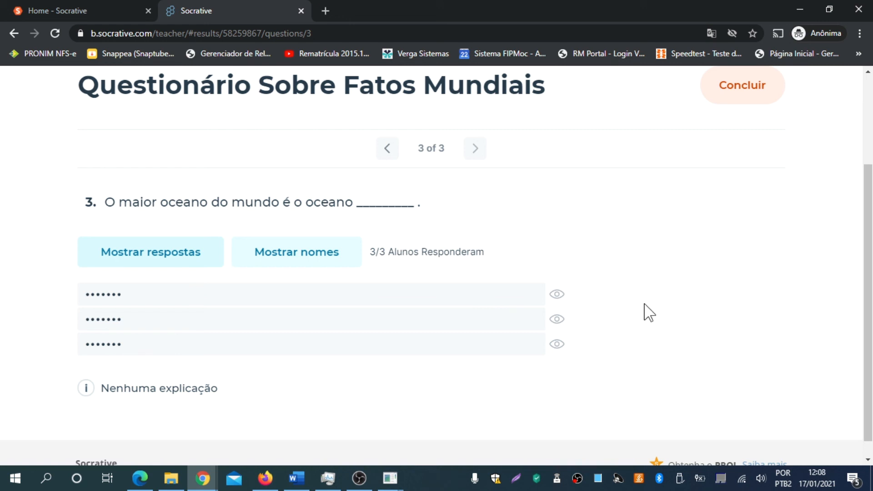
pyautogui.scroll(2, 649, 313)
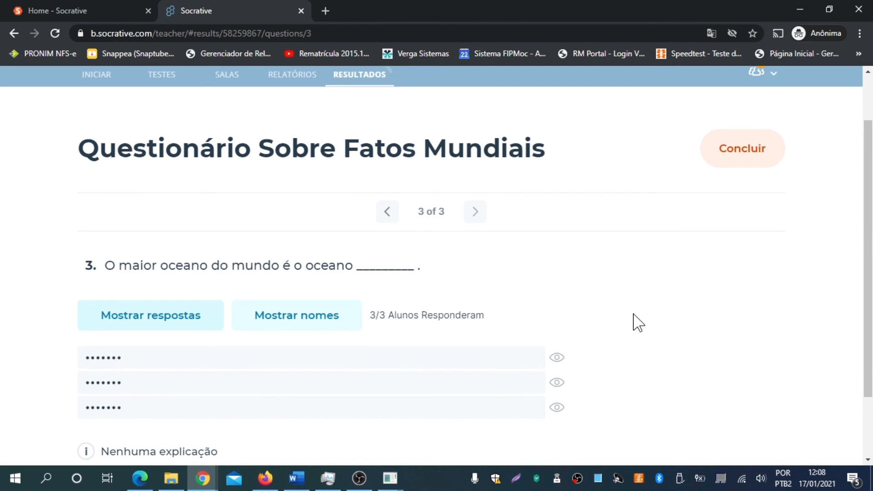
pyautogui.scroll(2, 778, 236)
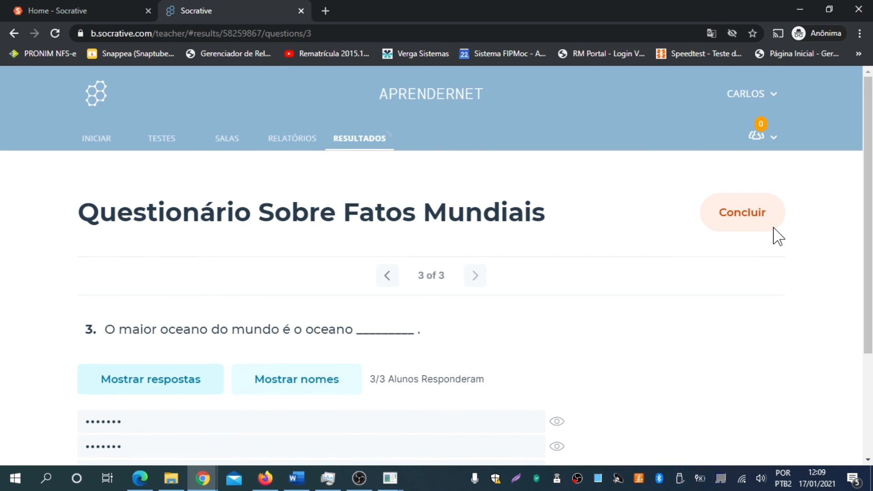